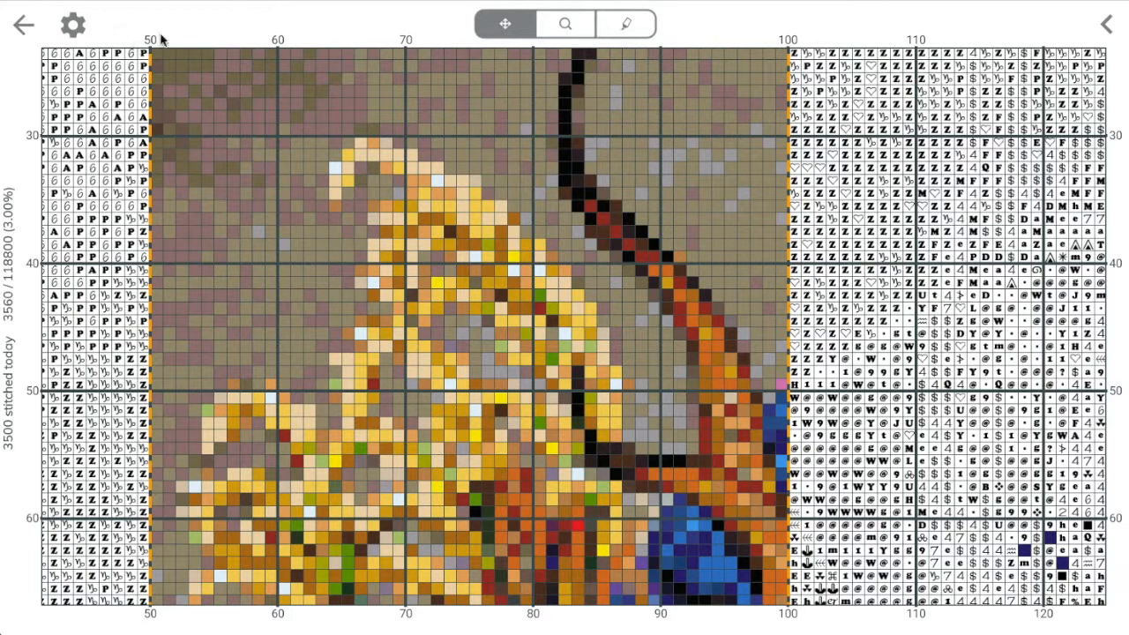
# - Switch the app to the dark theme and view the chart in it
pyautogui.click(74, 27)
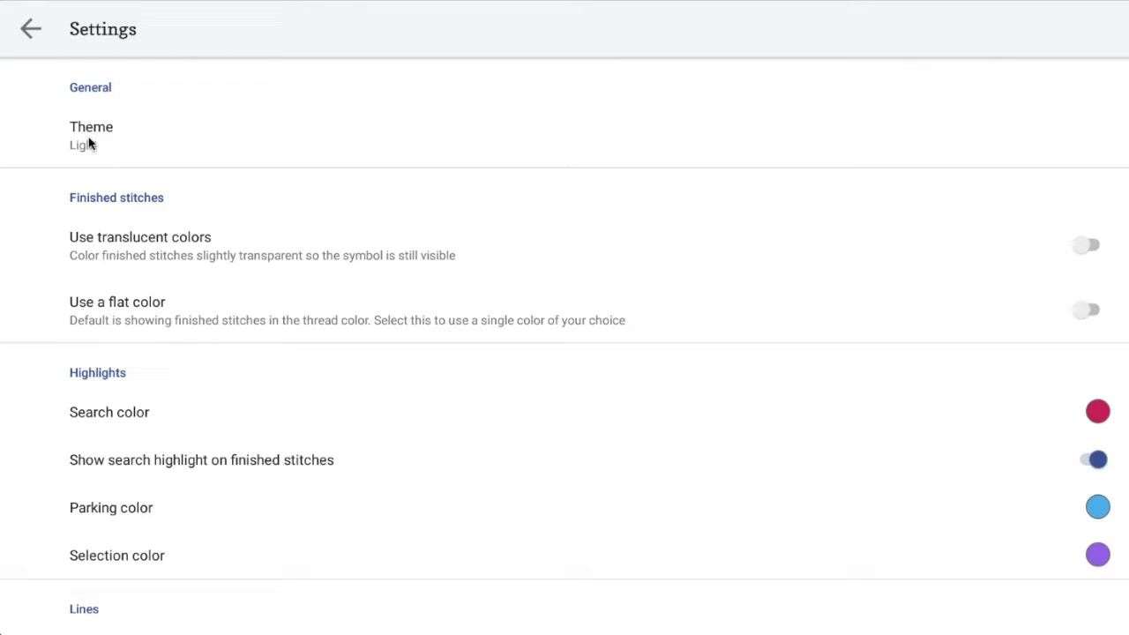
pyautogui.click(91, 142)
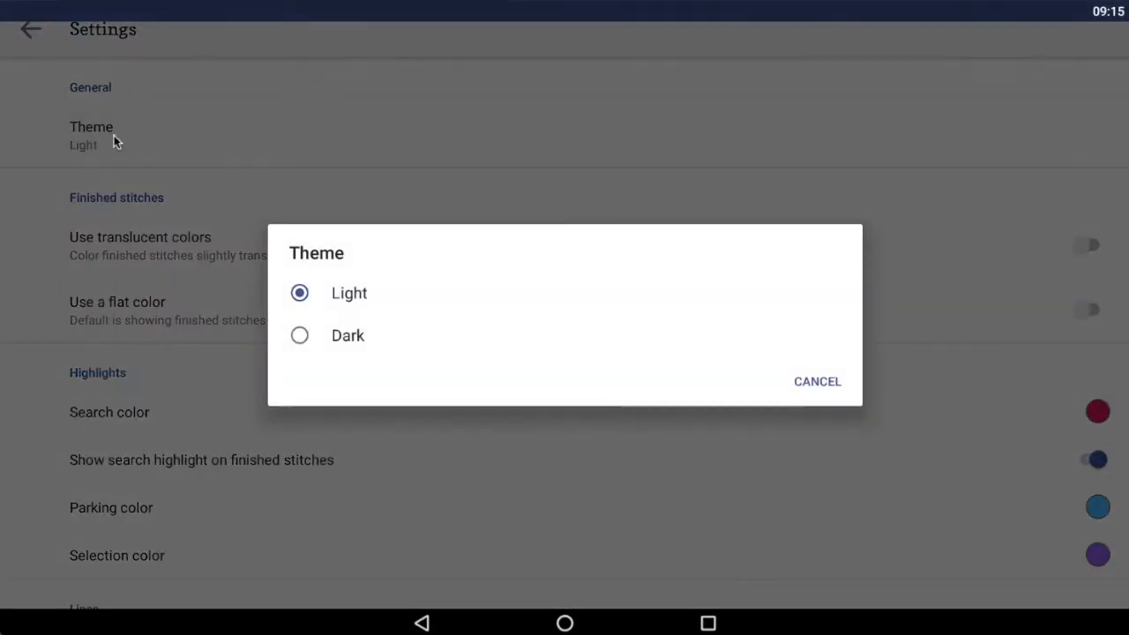
pyautogui.click(300, 337)
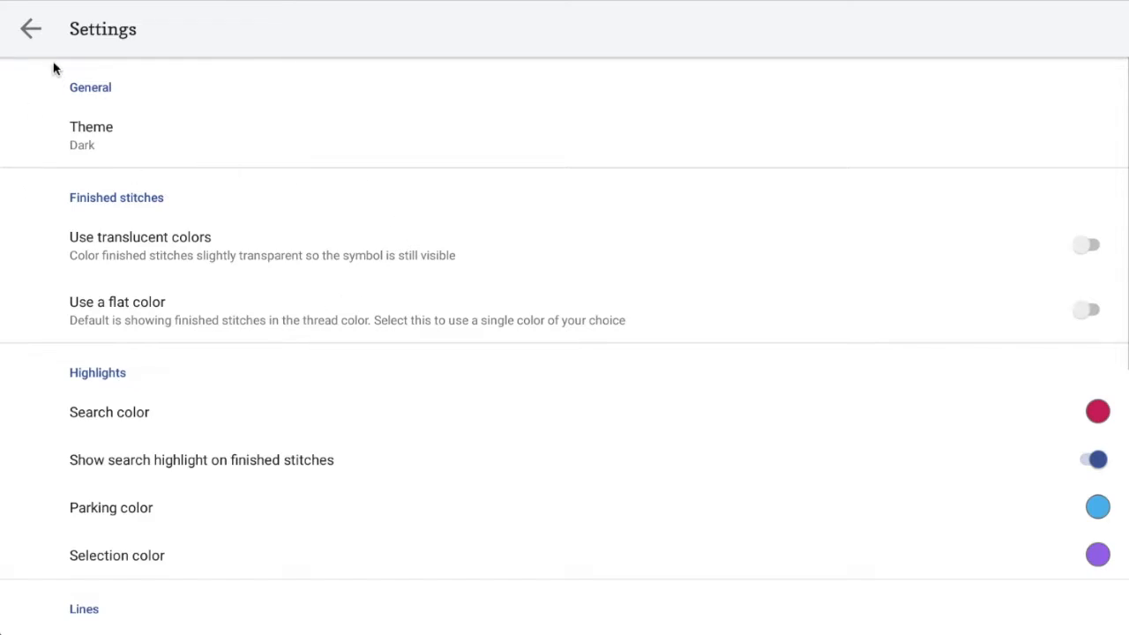
pyautogui.click(31, 32)
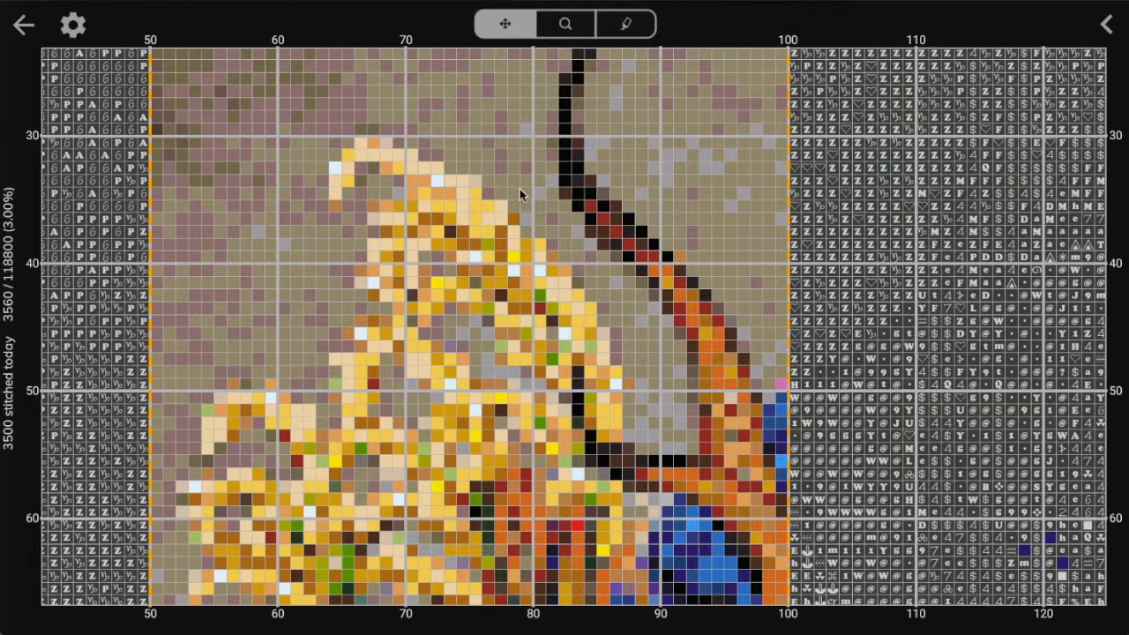
# - Return to the light theme and turn on a flat colour for finished stitches
pyautogui.click(73, 25)
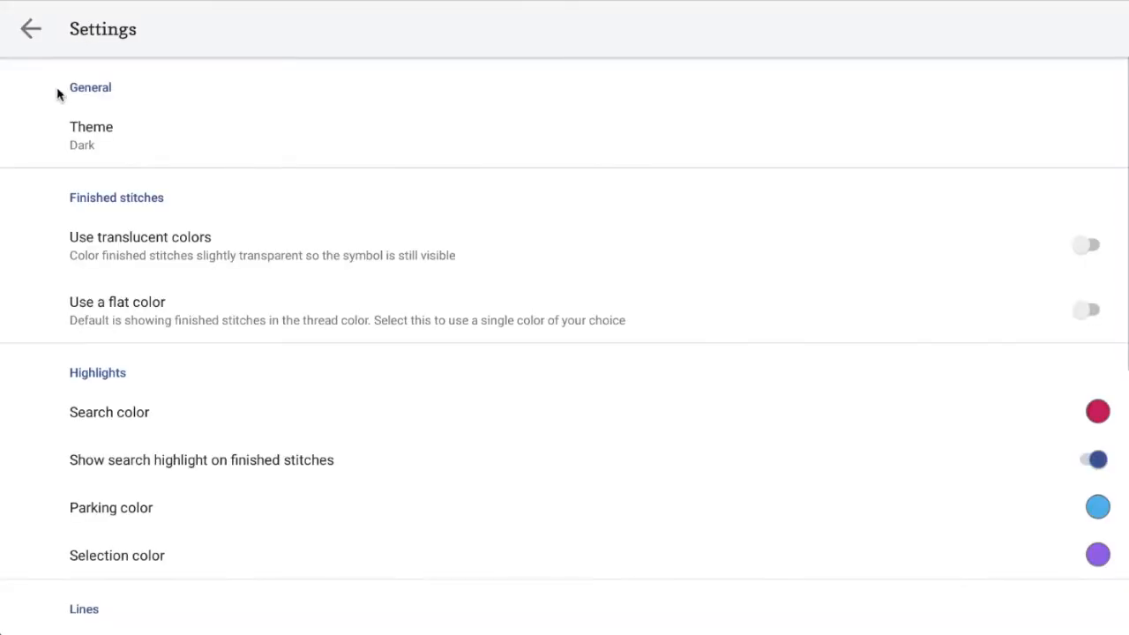
pyautogui.click(106, 143)
pyautogui.click(332, 293)
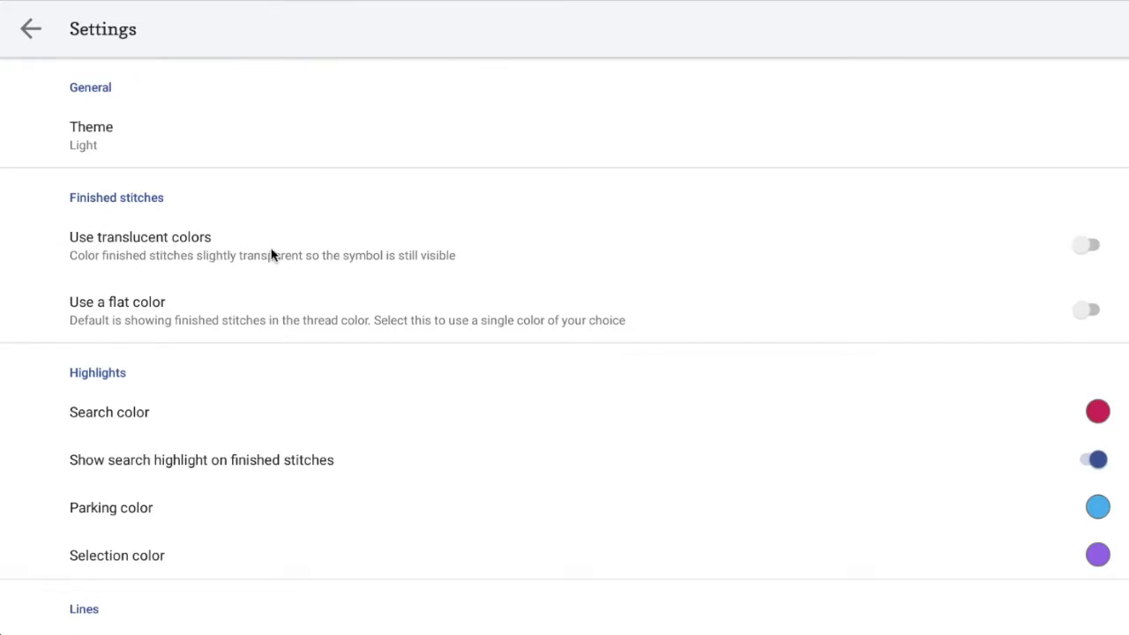
pyautogui.click(131, 316)
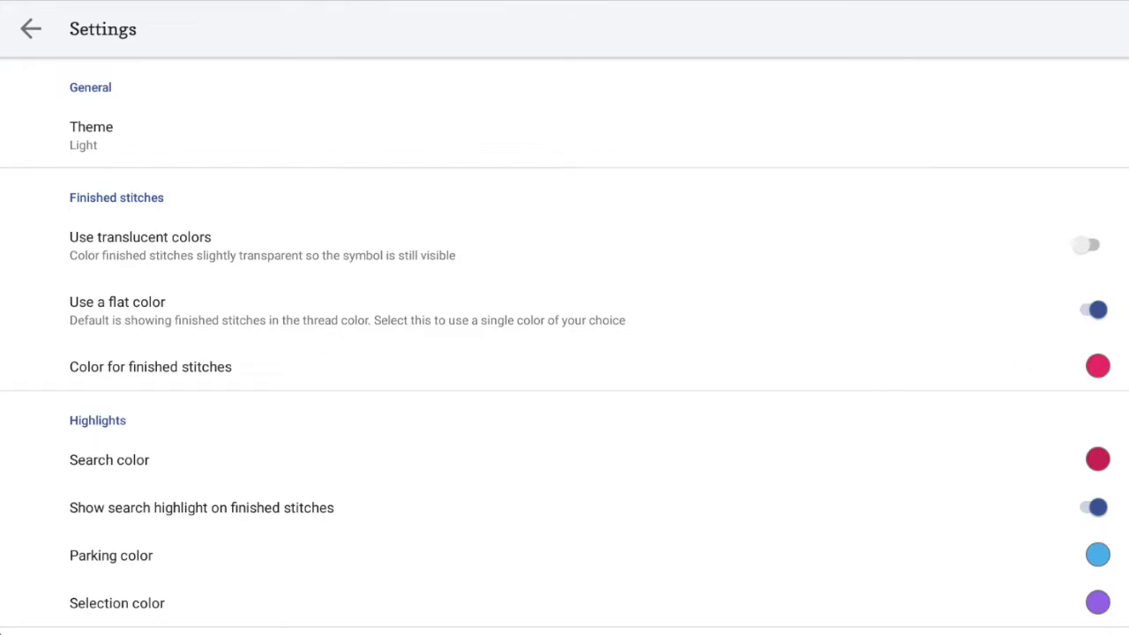
# - Set light green as the finished-stitch colour and view it on the chart
pyautogui.click(1105, 375)
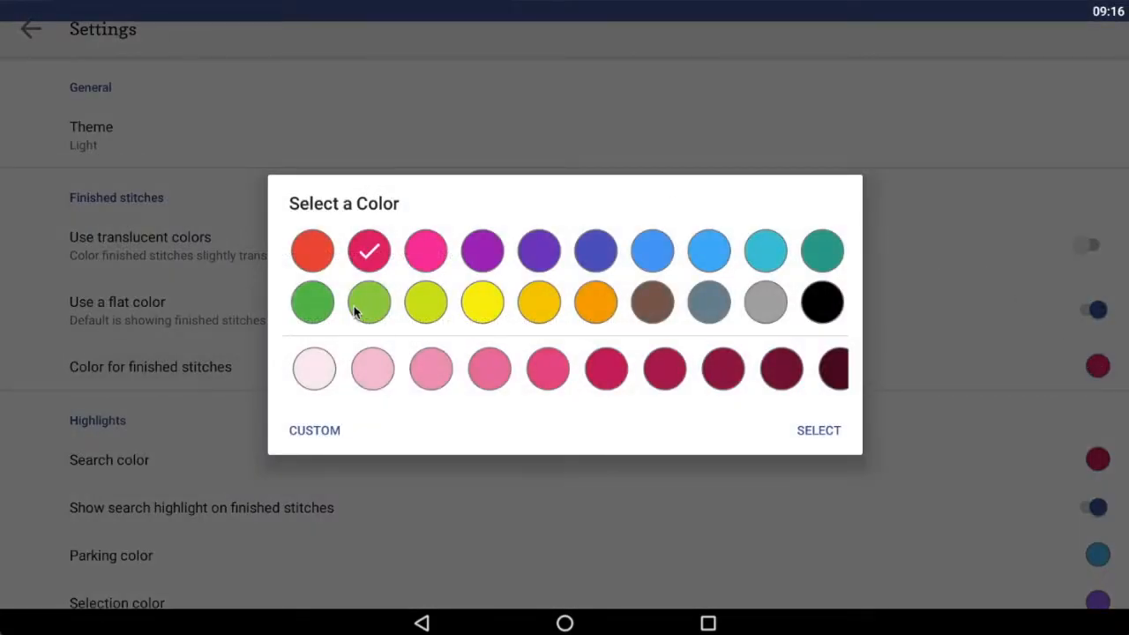
pyautogui.click(366, 314)
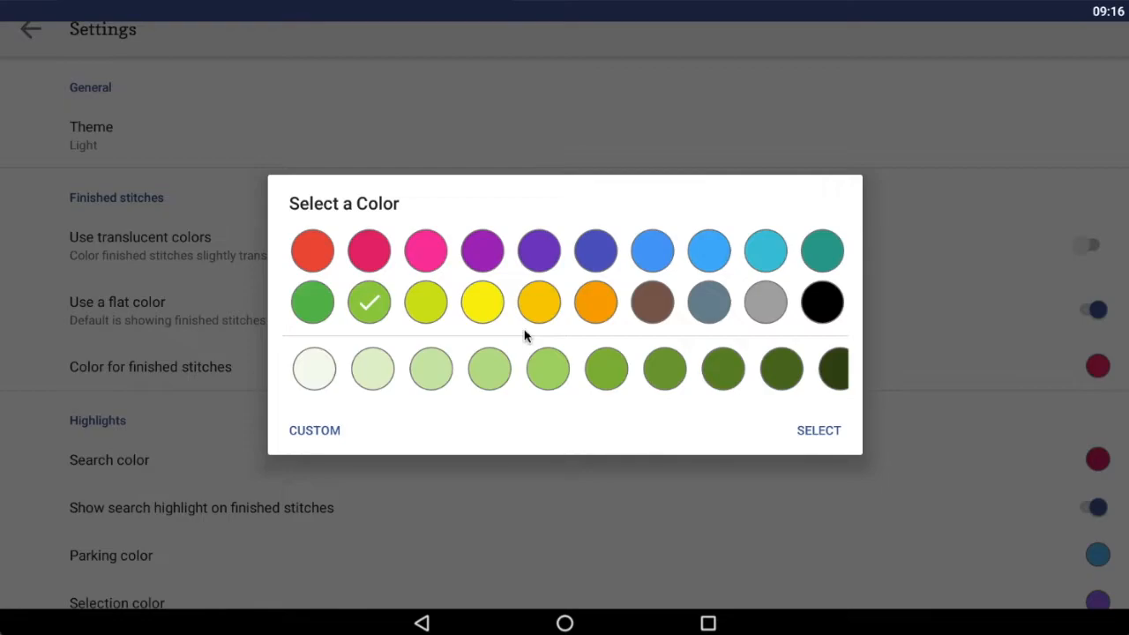
pyautogui.click(829, 430)
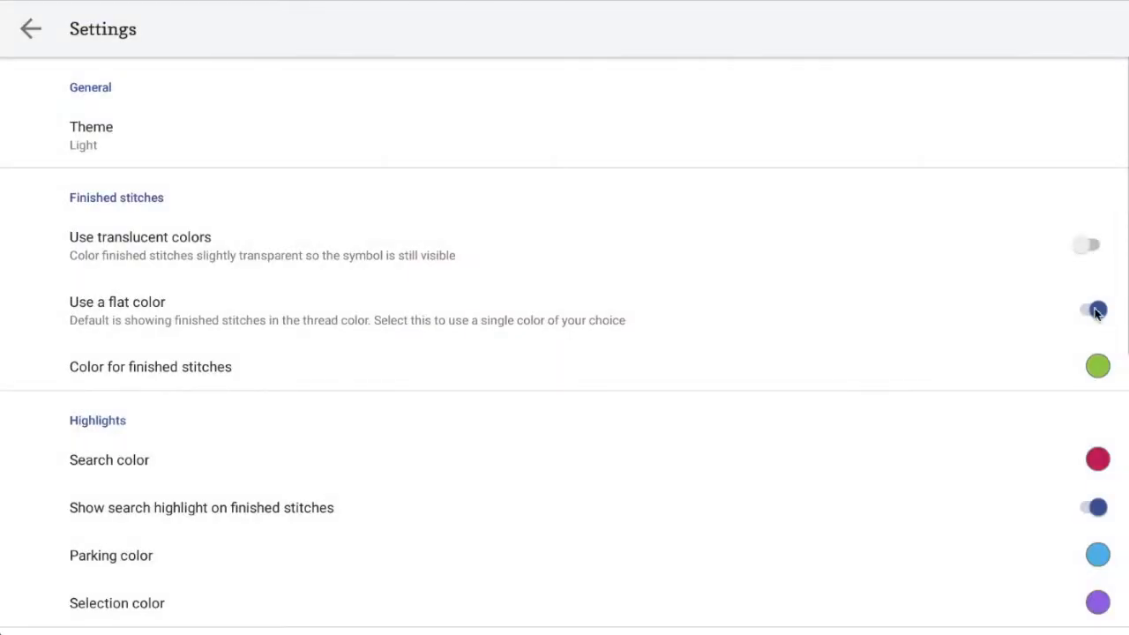
pyautogui.click(30, 34)
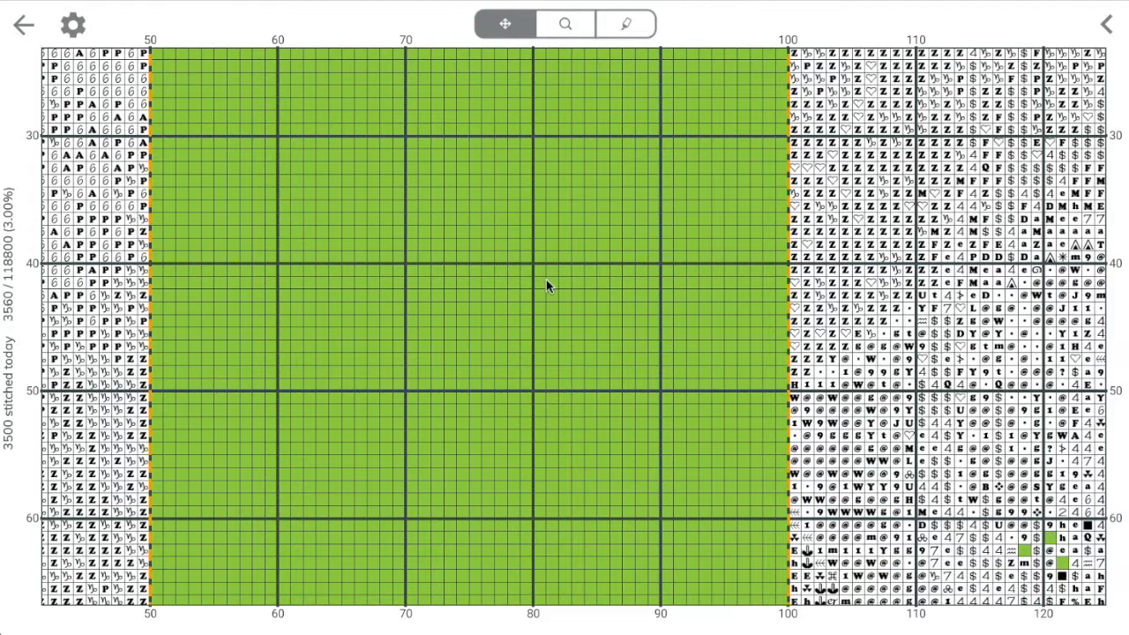
# - Turn the flat finished-stitch colour off so thread colours show again
pyautogui.click(70, 24)
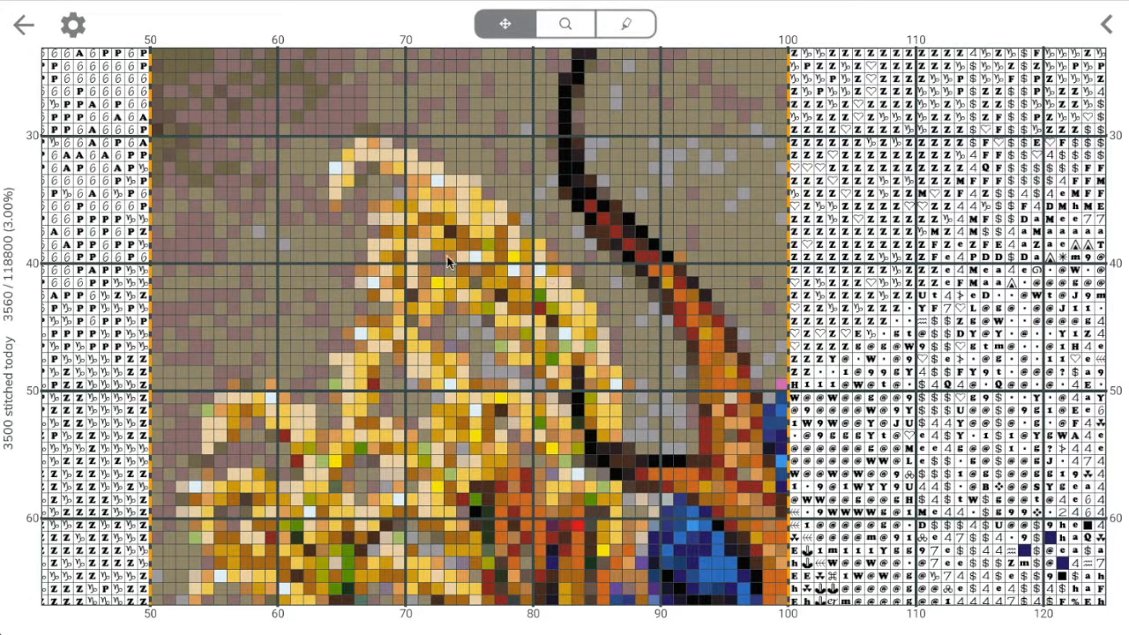
pyautogui.click(74, 24)
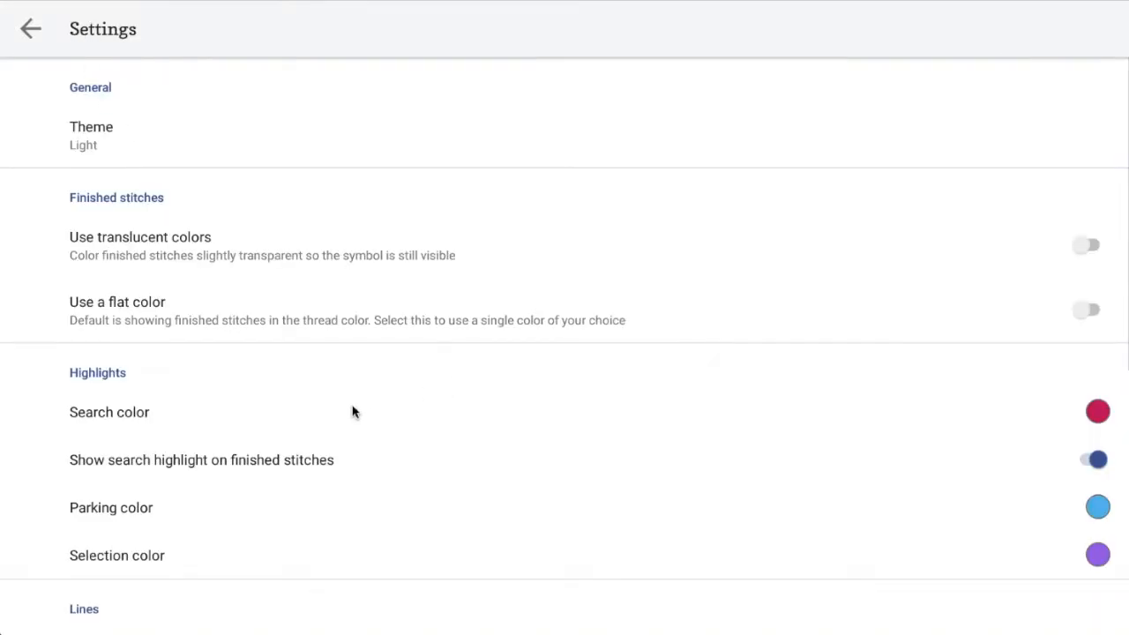
pyautogui.scroll(-2, 303, 433)
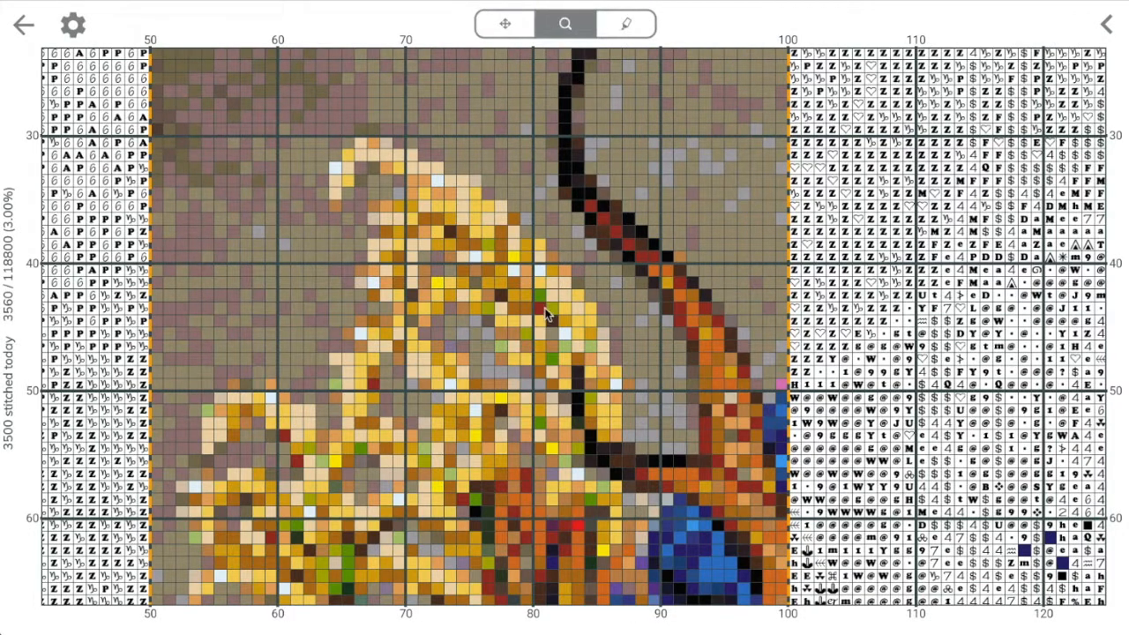
# - Highlight all thread 3032 stitches and hide the search highlight on finished stitches
pyautogui.click(567, 250)
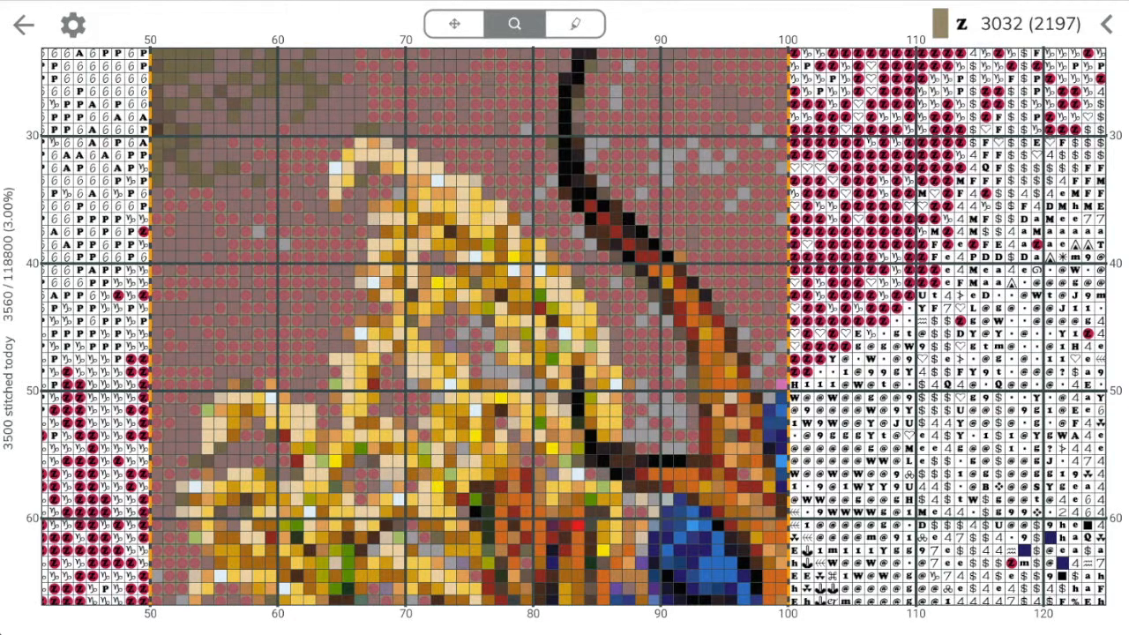
pyautogui.click(71, 27)
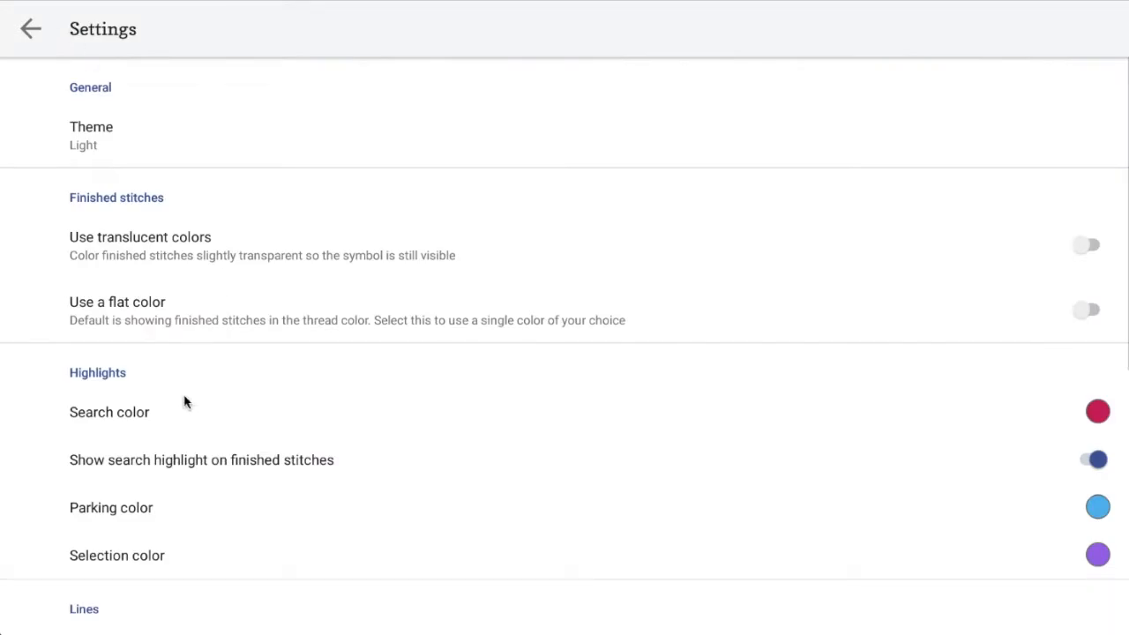
pyautogui.click(1097, 465)
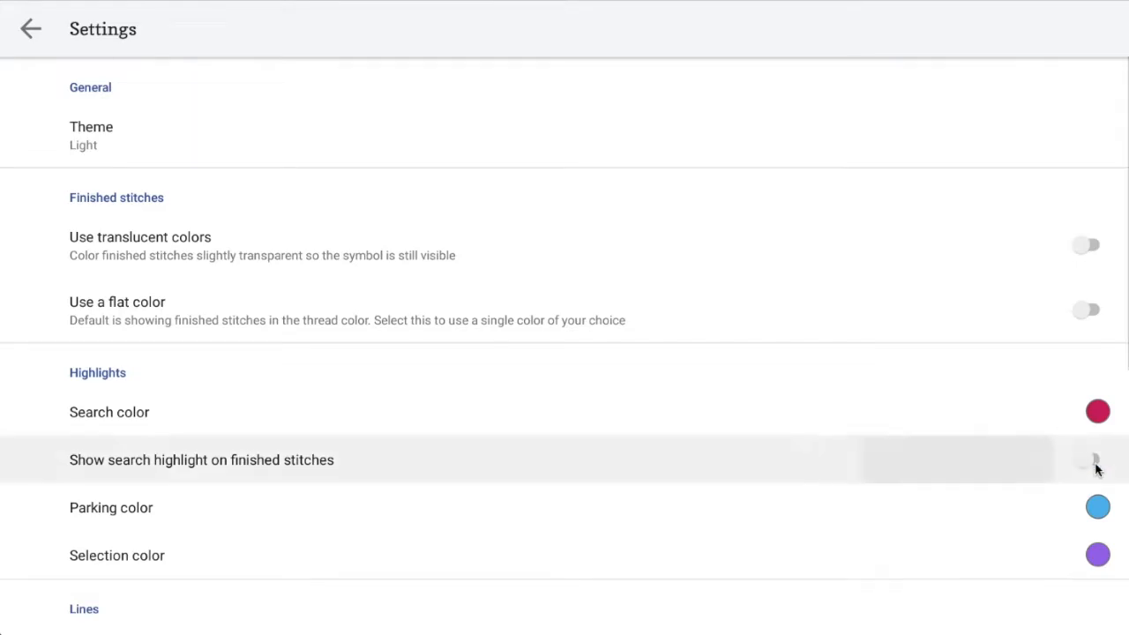
pyautogui.click(33, 32)
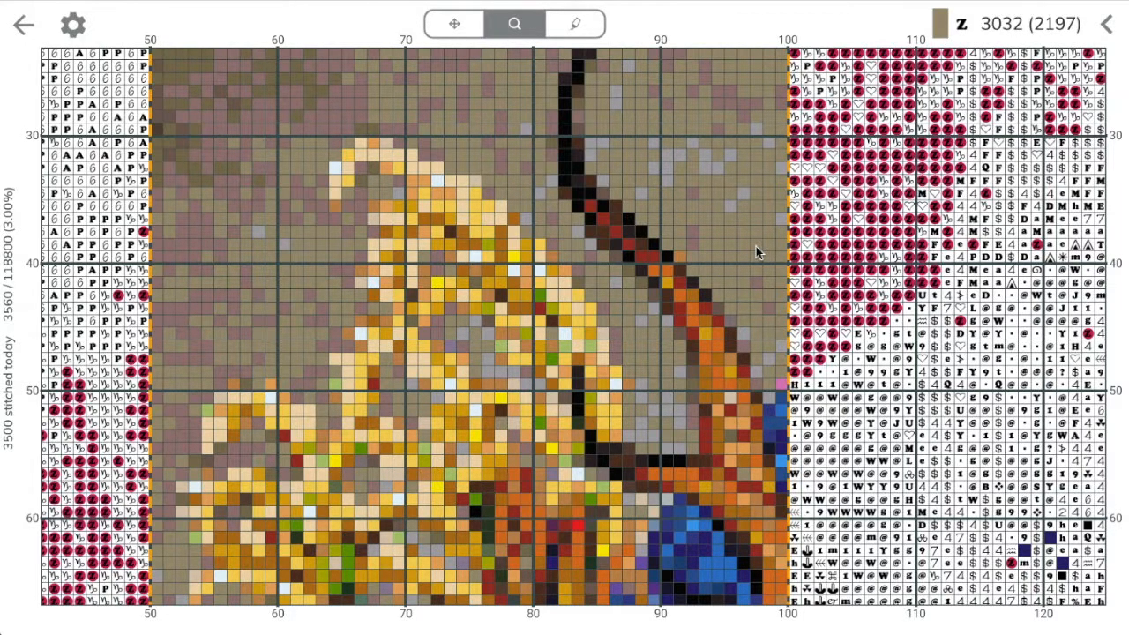
# - Show the search highlight on finished stitches again
pyautogui.click(72, 30)
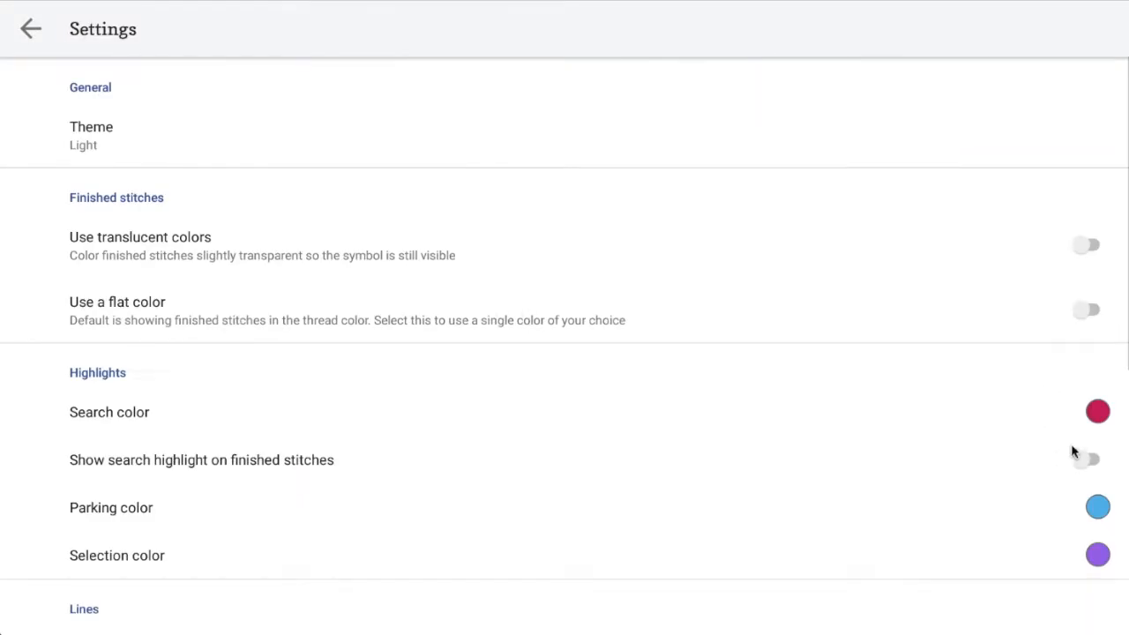
pyautogui.click(1094, 461)
pyautogui.scroll(-3, 216, 519)
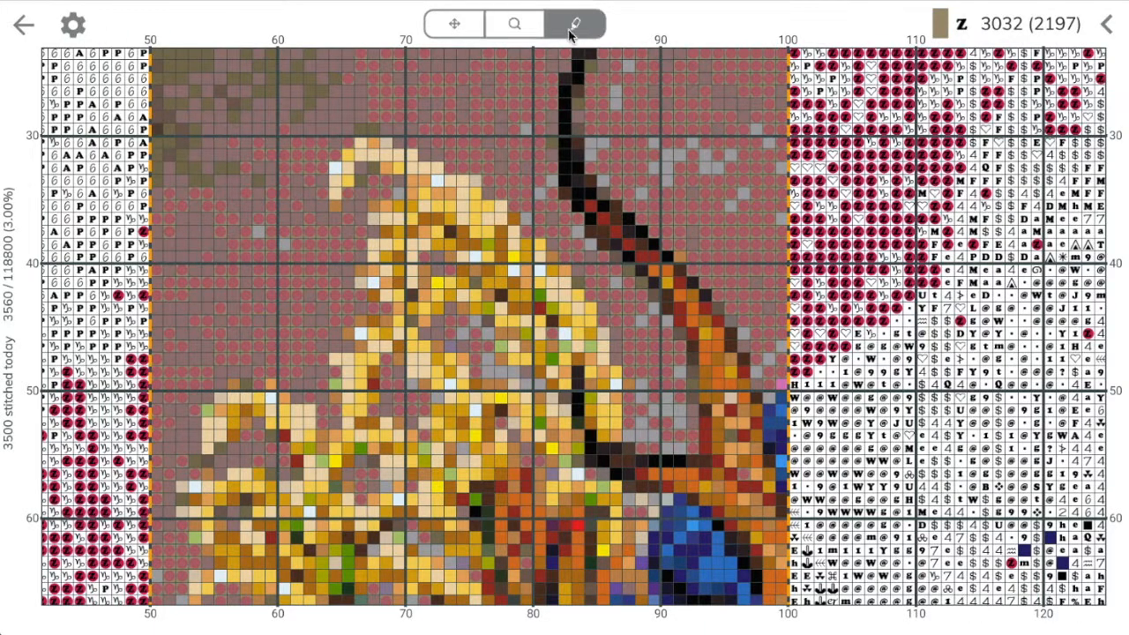
# - Mark a small group of stitches along row 40 with the marker tool
pyautogui.click(863, 259)
pyautogui.moveTo(868, 263); pyautogui.dragTo(933, 269)
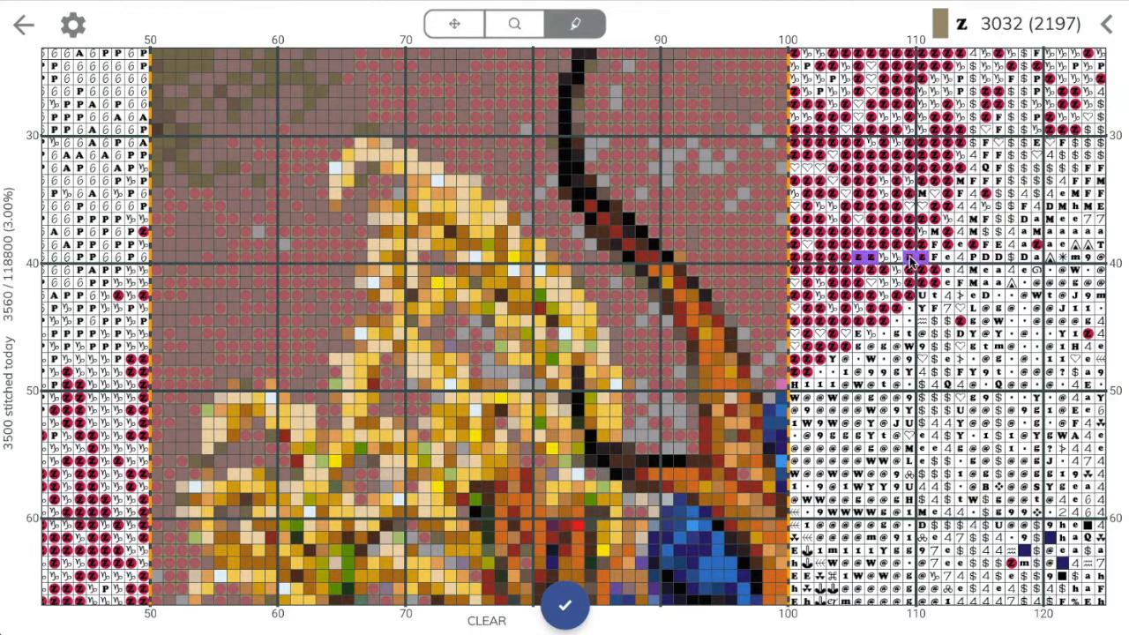
pyautogui.moveTo(856, 266); pyautogui.dragTo(874, 273)
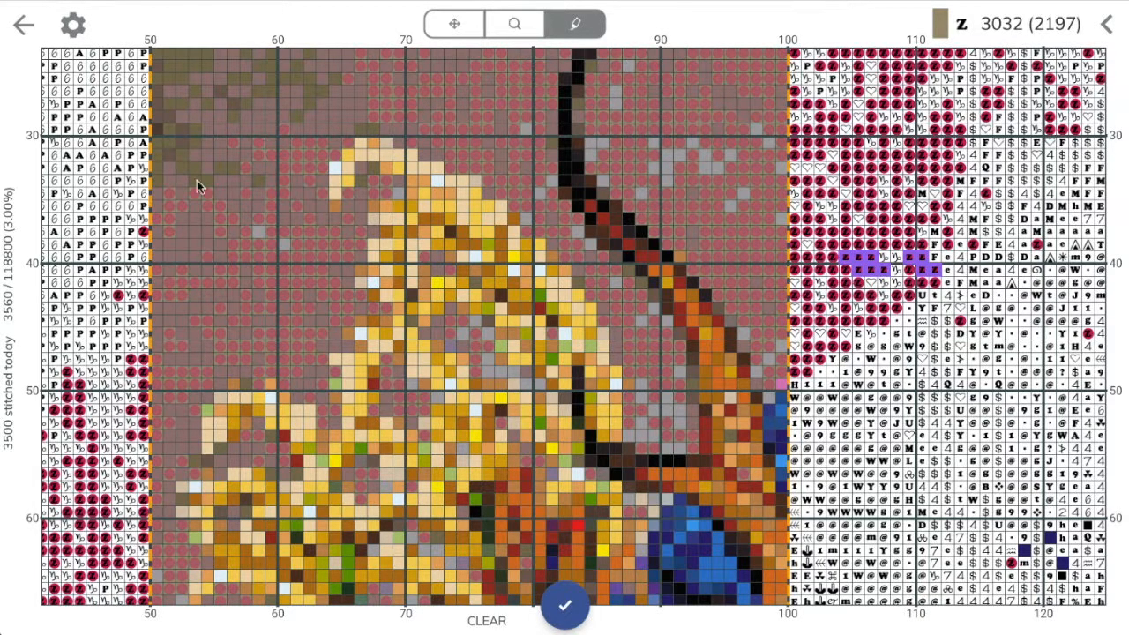
# - Change the selection colour to yellow and view the marked stitches in it
pyautogui.click(72, 27)
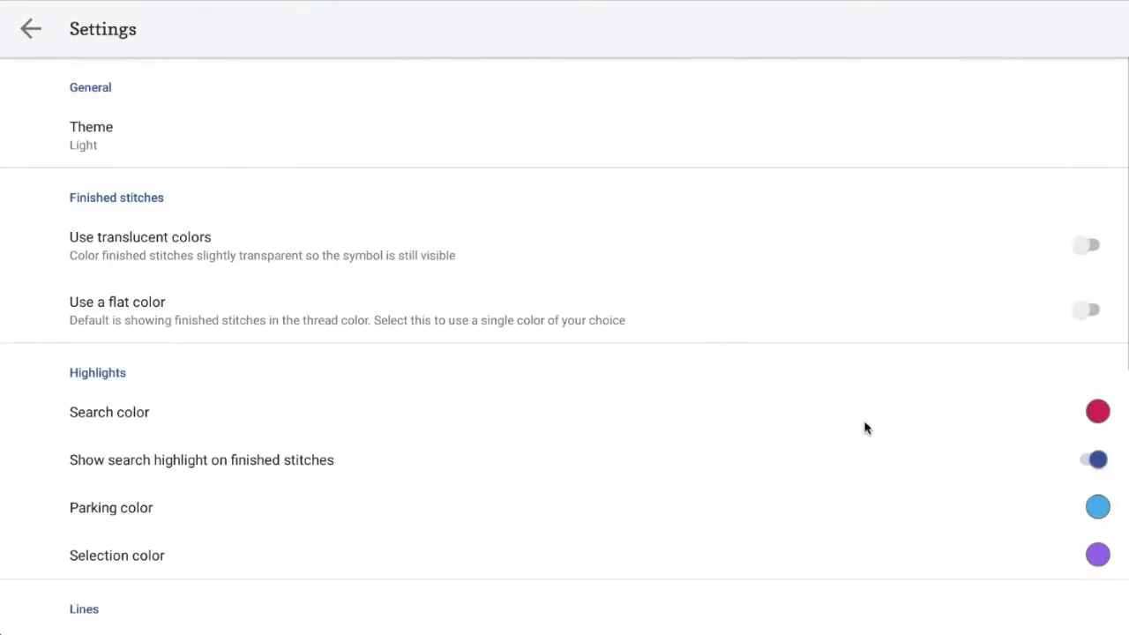
pyautogui.click(1096, 554)
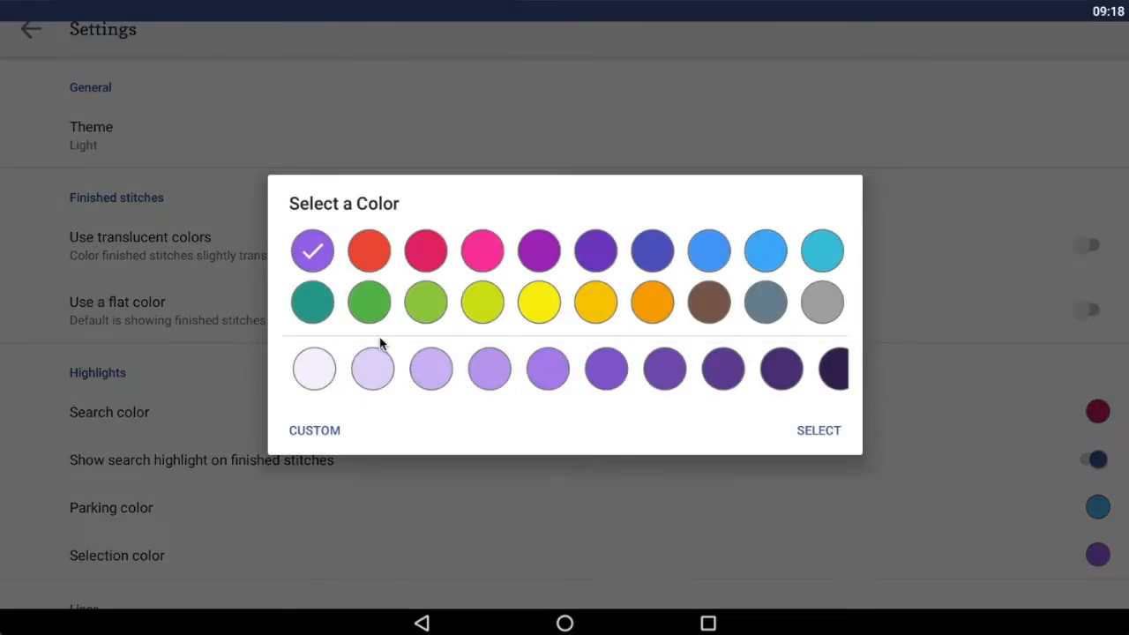
pyautogui.click(535, 306)
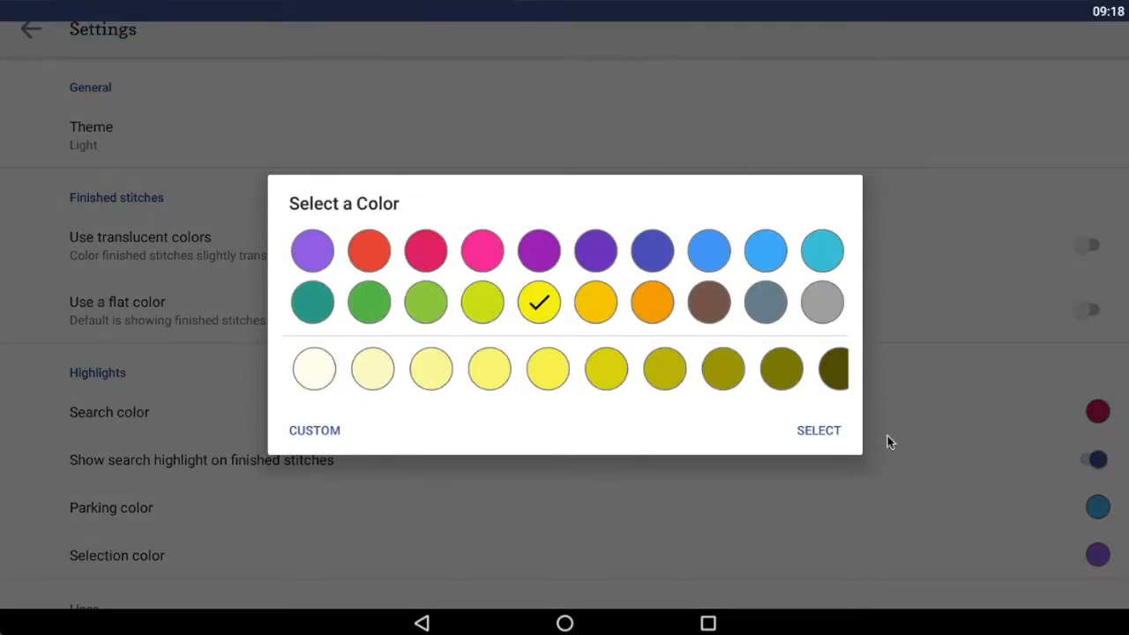
pyautogui.click(821, 430)
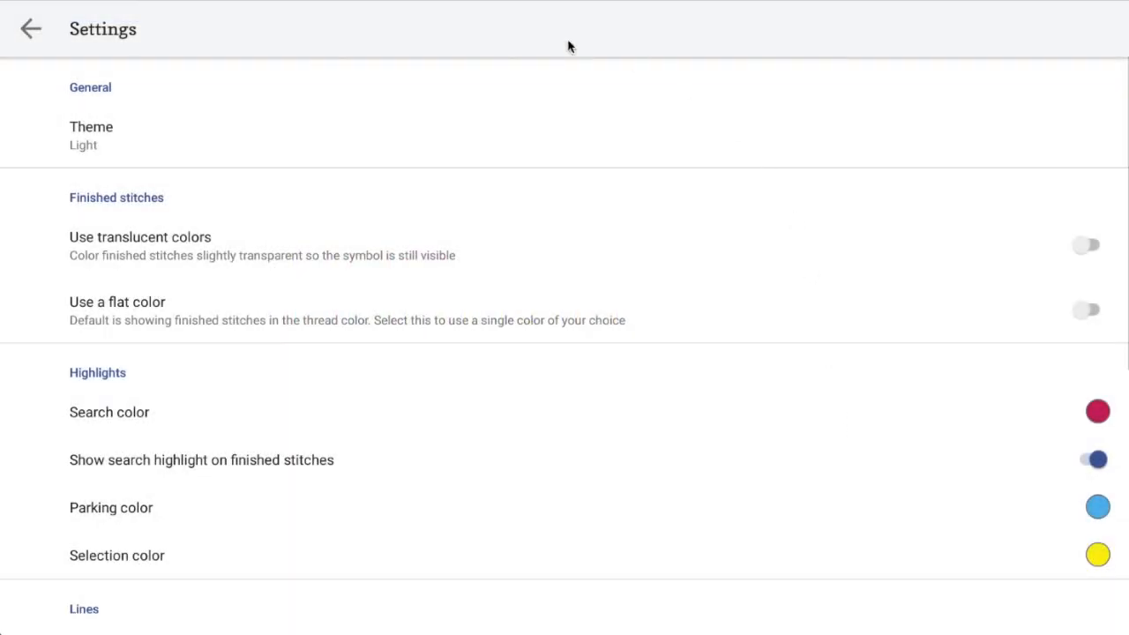
pyautogui.click(31, 29)
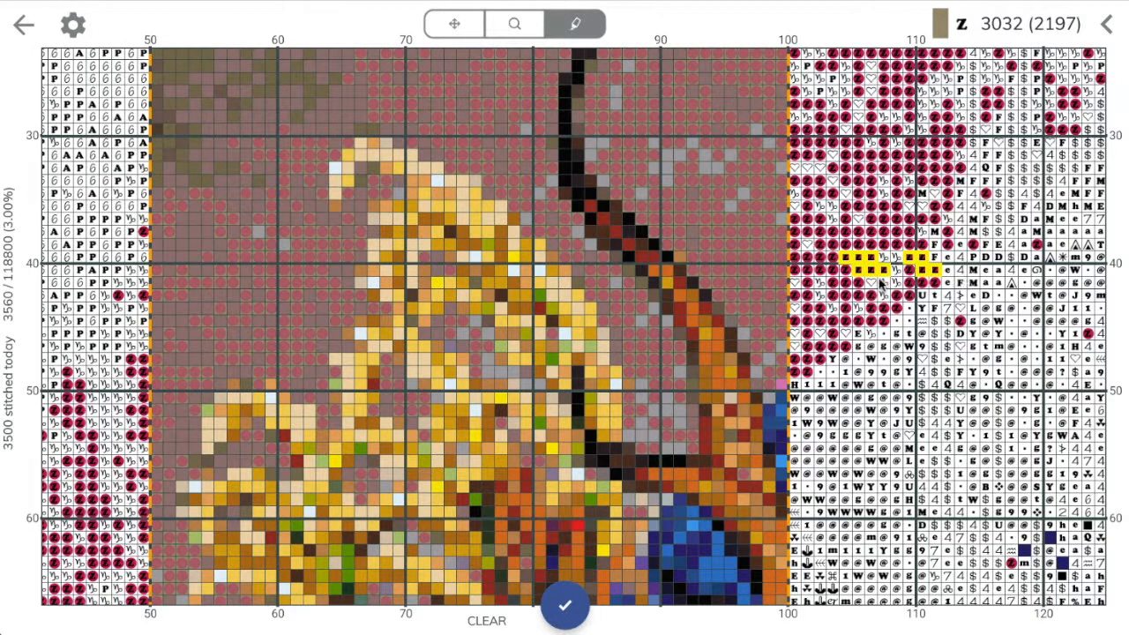
# - Review settings, pan the chart to its lower rows with the Move tool, and reopen settings
pyautogui.click(73, 29)
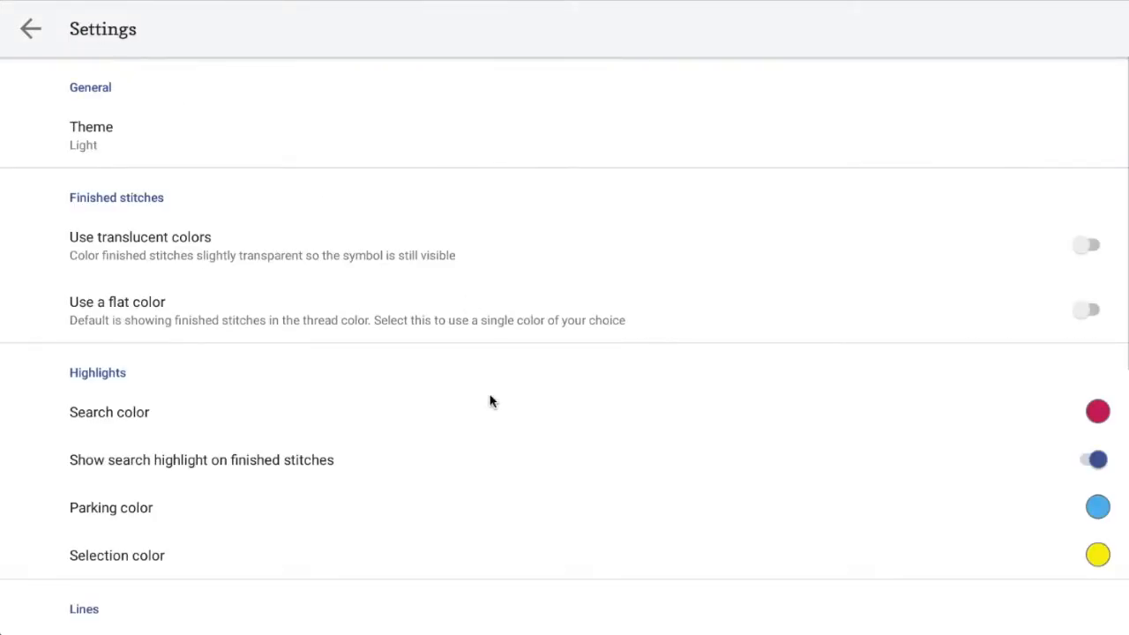
pyautogui.scroll(-3, 490, 402)
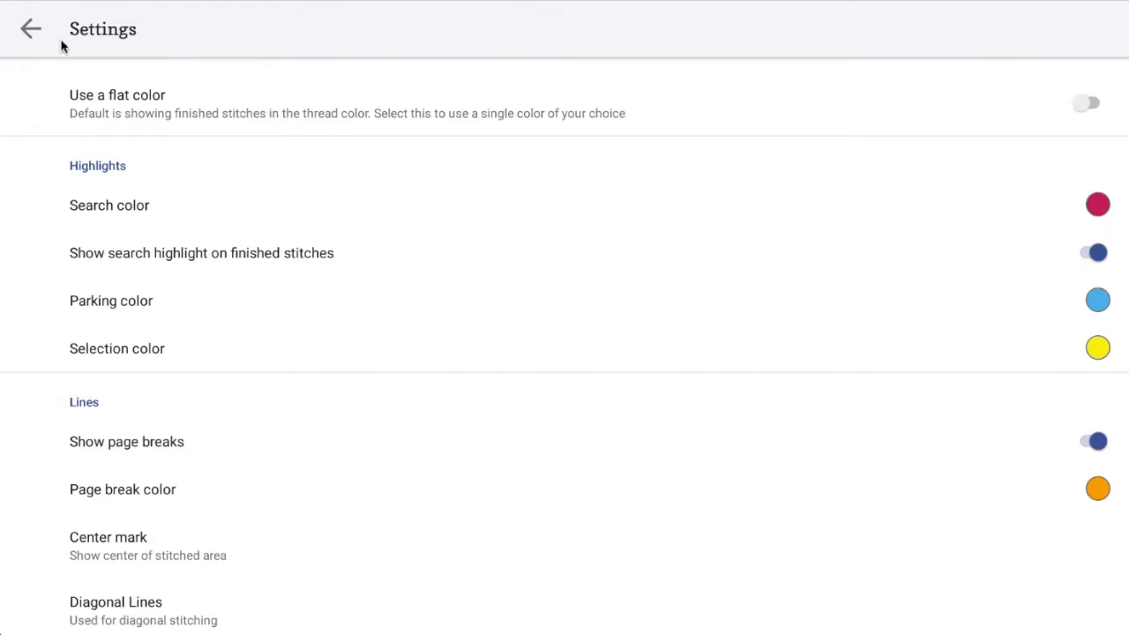
pyautogui.click(28, 32)
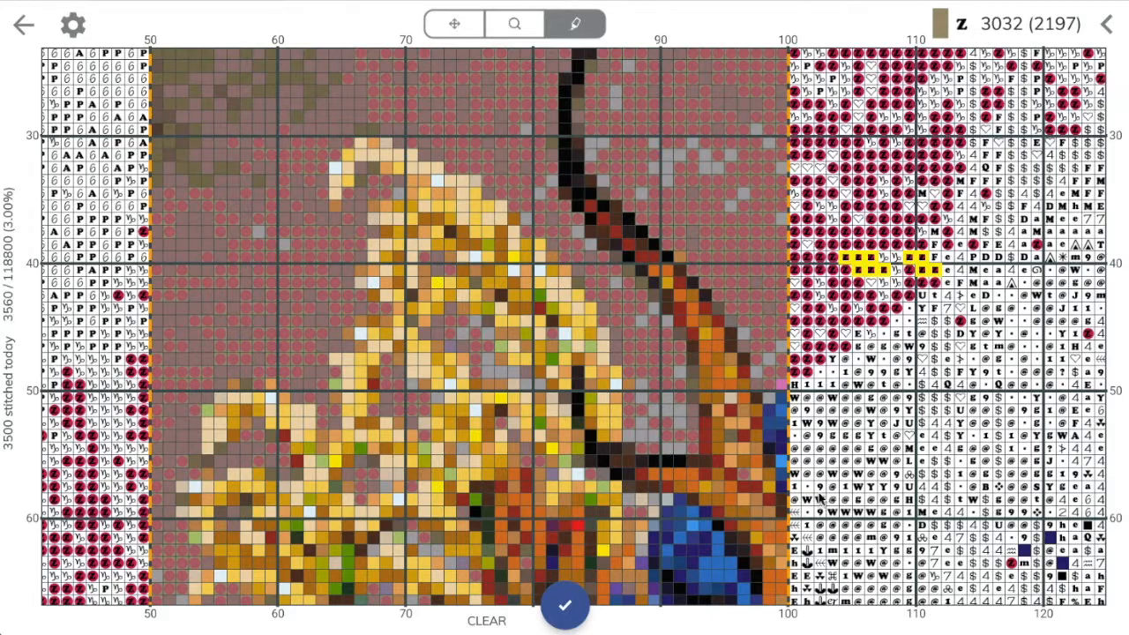
pyautogui.click(461, 29)
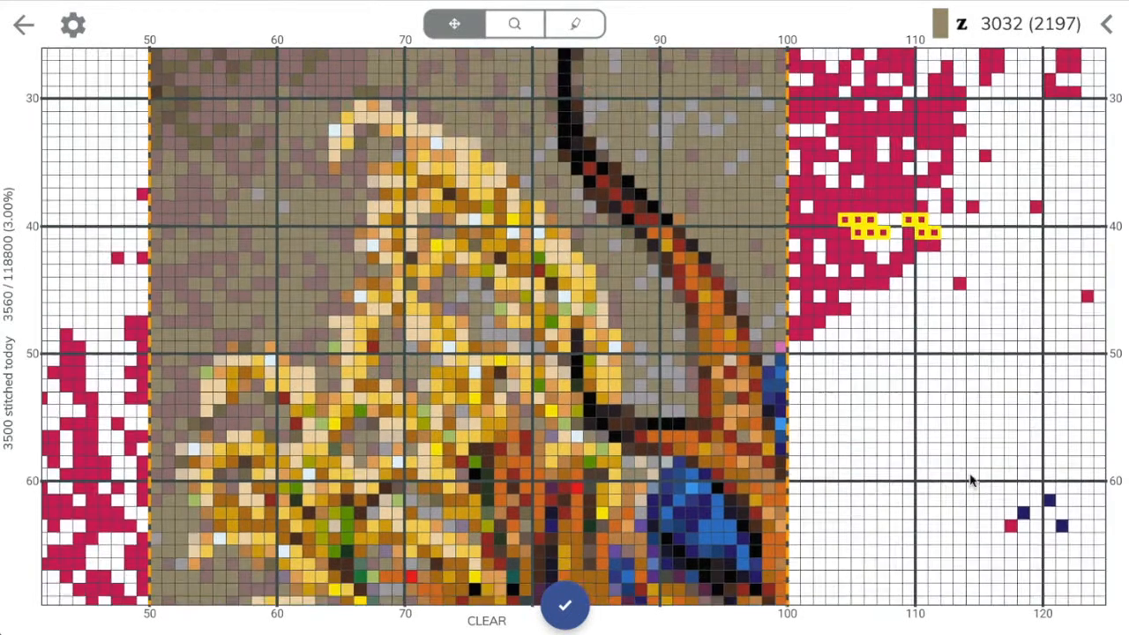
pyautogui.moveTo(970, 479); pyautogui.dragTo(975, 273)
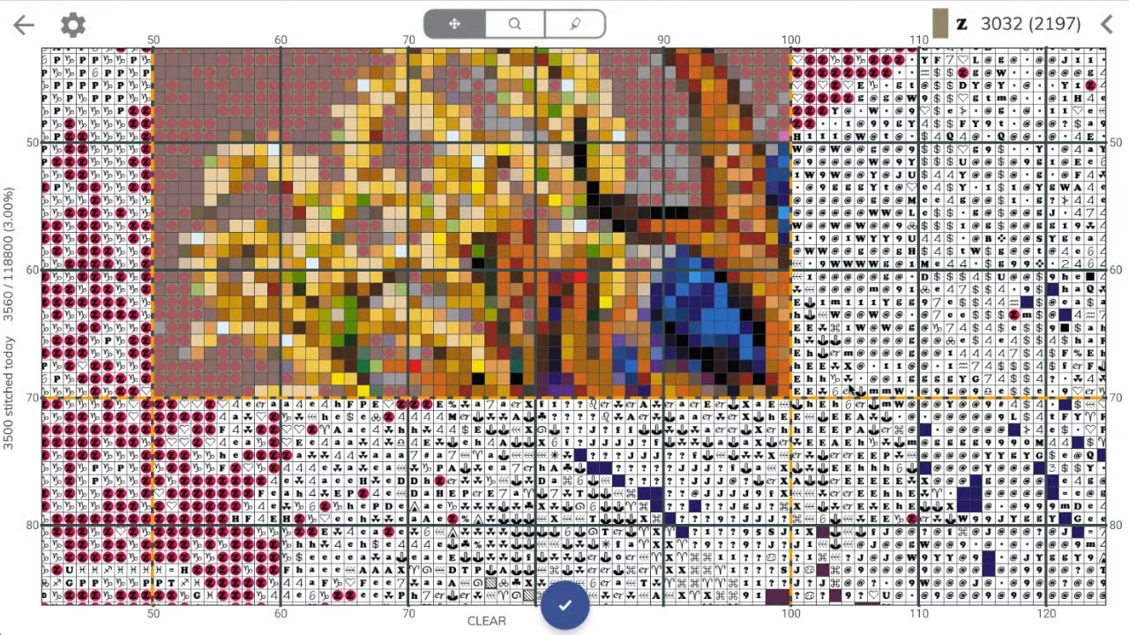
pyautogui.click(71, 32)
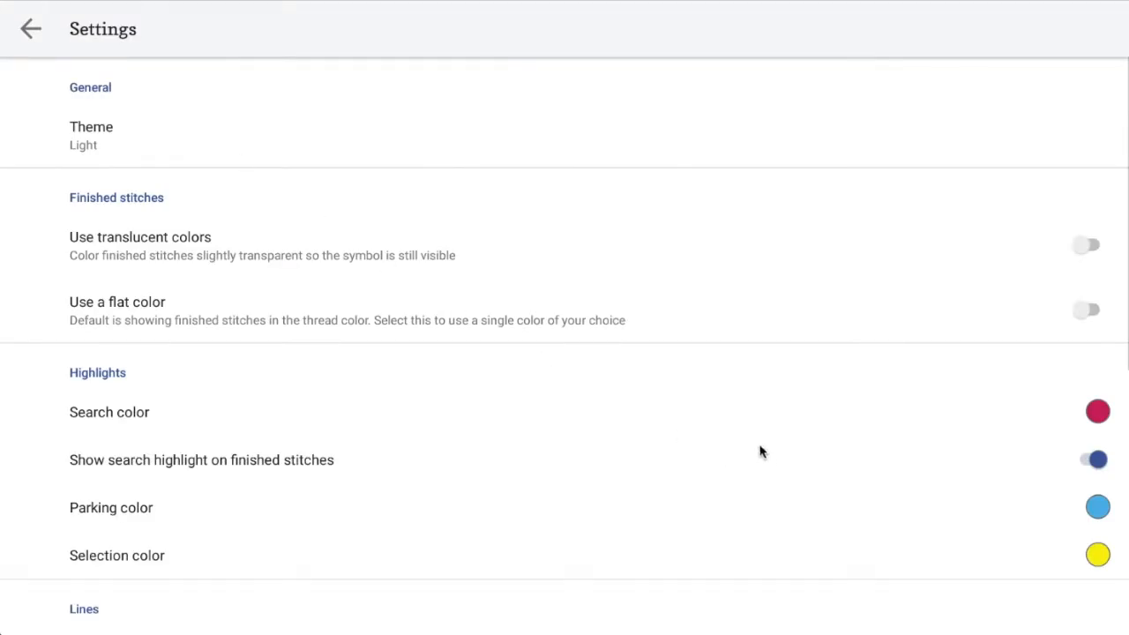
pyautogui.scroll(-2, 586, 459)
pyautogui.scroll(-3, 564, 446)
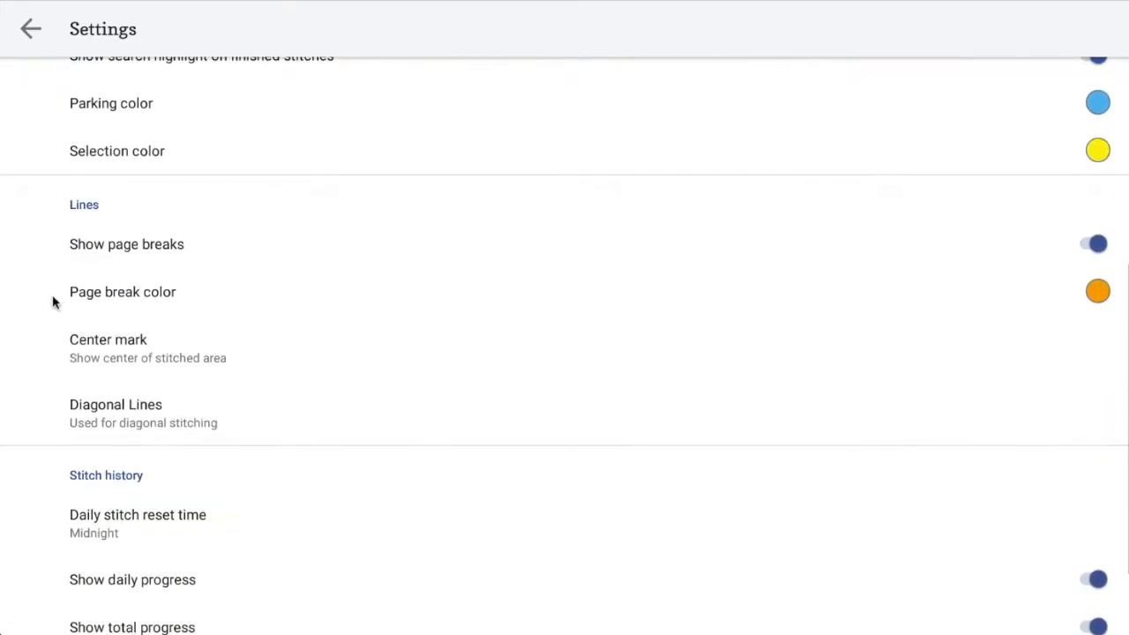
# - Set the page break line colour to turquoise and return to the chart
pyautogui.click(1099, 292)
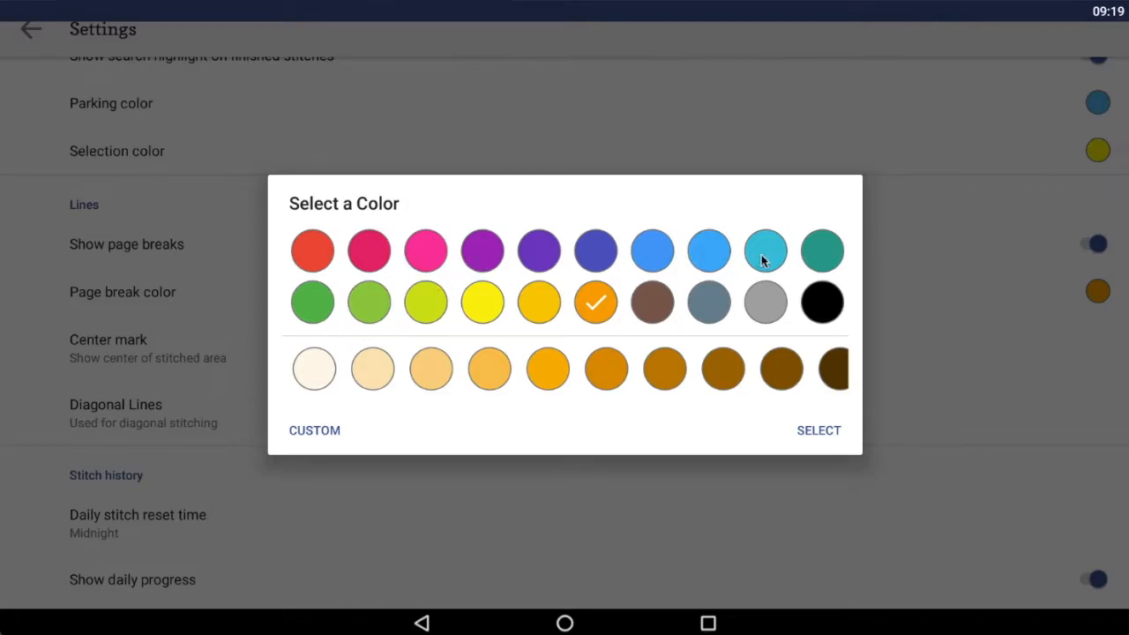
pyautogui.click(822, 431)
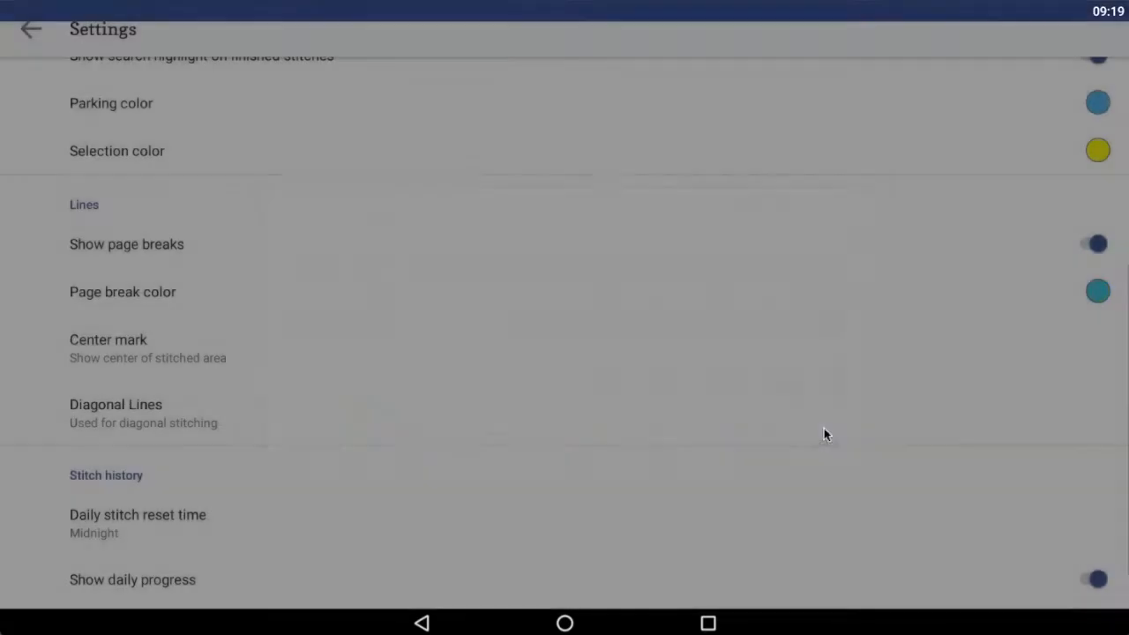
pyautogui.click(30, 29)
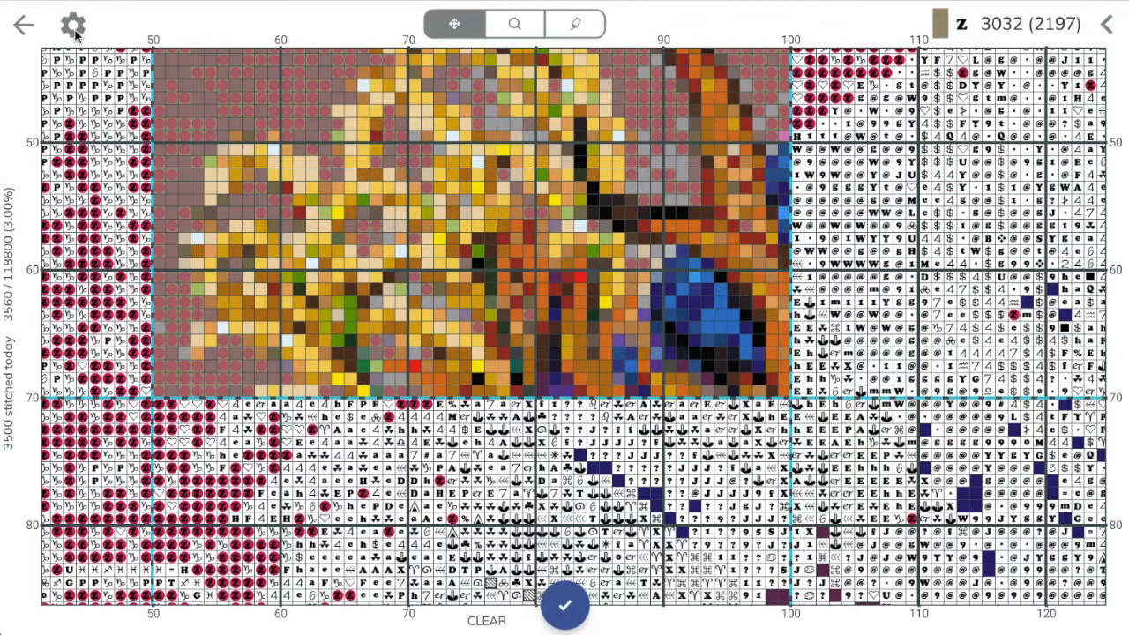
# - Inspect the turquoise page breaks on the chart's lower rows, then return to settings
pyautogui.click(72, 26)
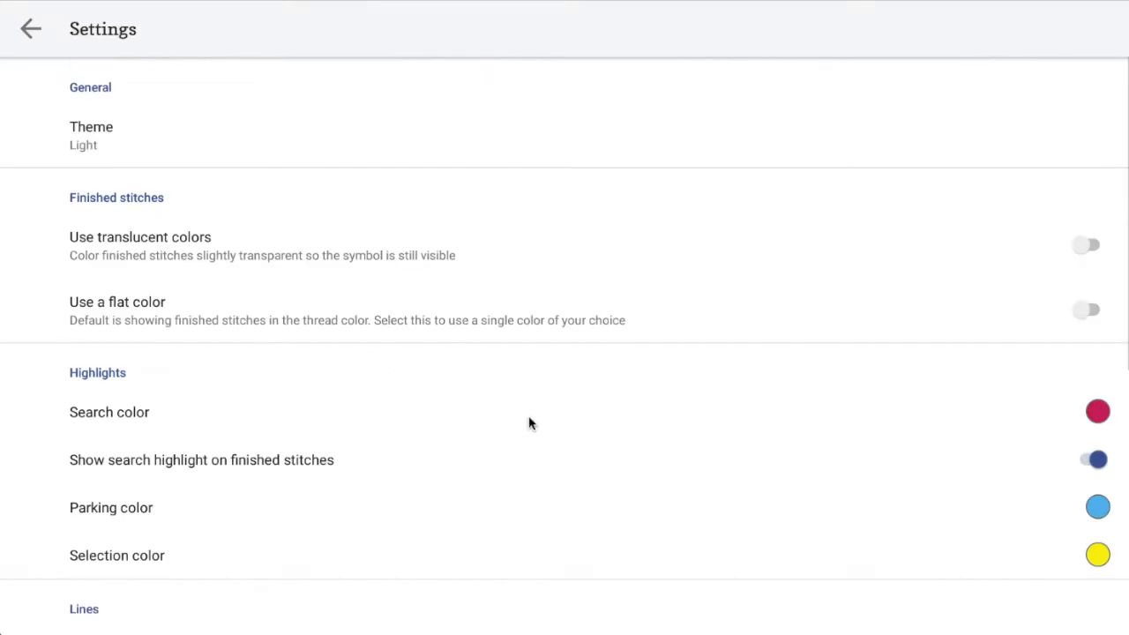
pyautogui.scroll(-3, 530, 424)
pyautogui.scroll(-3, 529, 423)
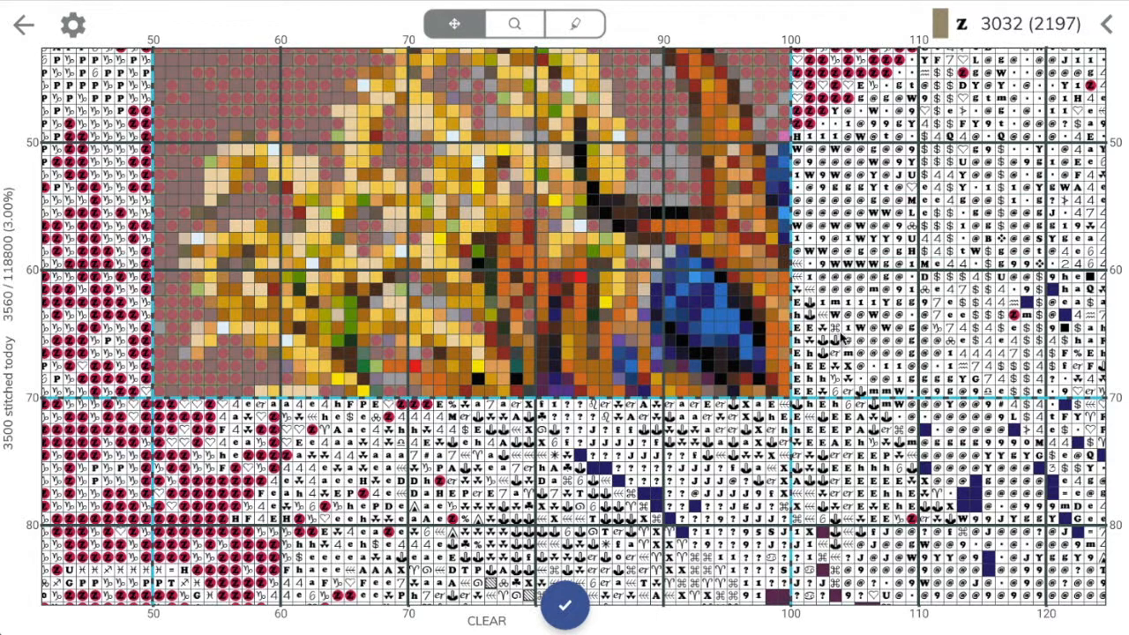
pyautogui.scroll(-3, 840, 332)
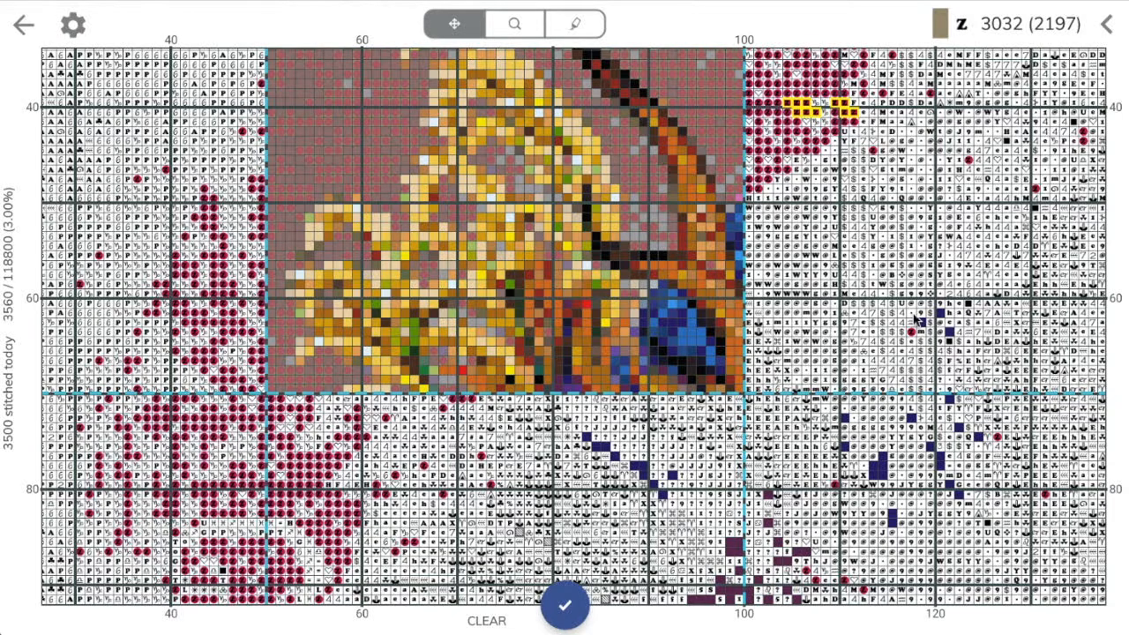
pyautogui.hscroll(5, 917, 322)
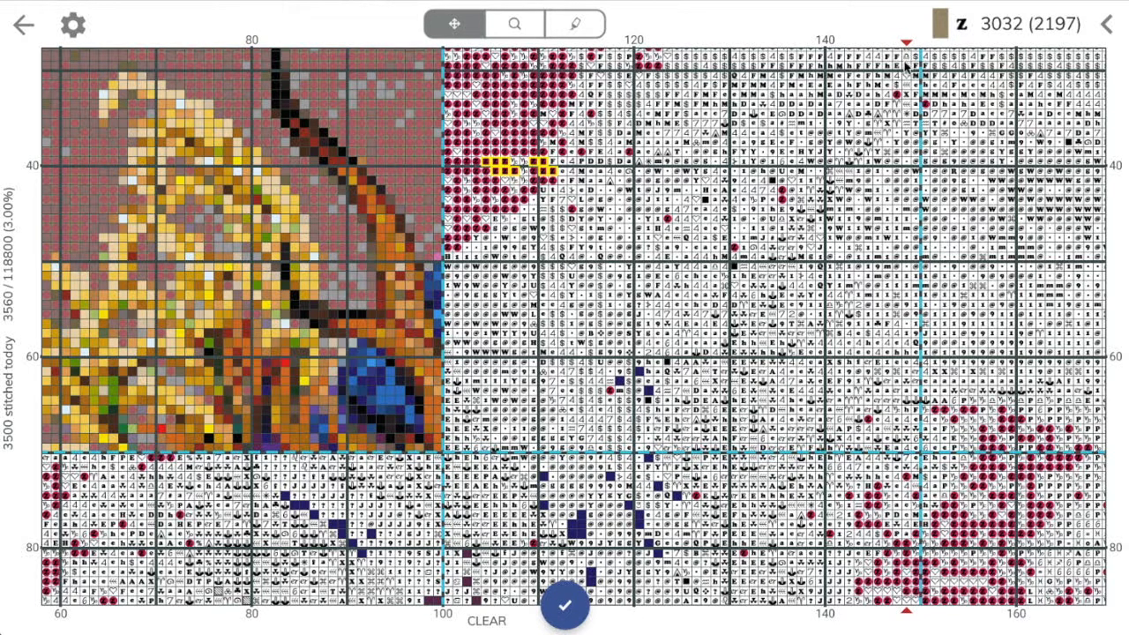
pyautogui.scroll(-1, 883, 454)
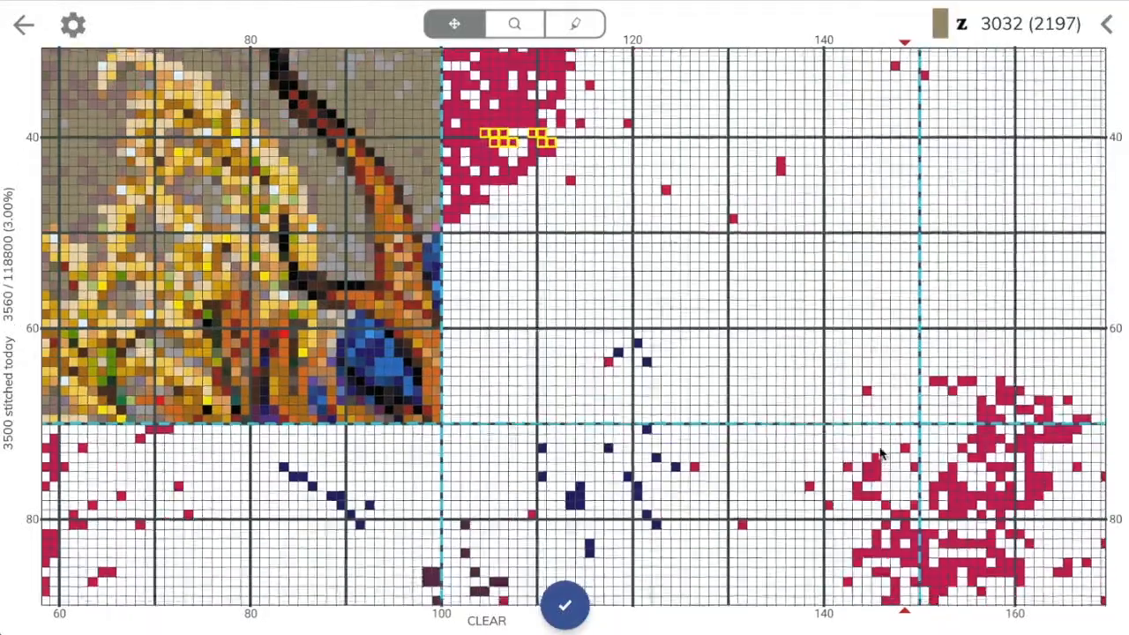
pyautogui.scroll(-5, 883, 454)
pyautogui.scroll(-5, 847, 530)
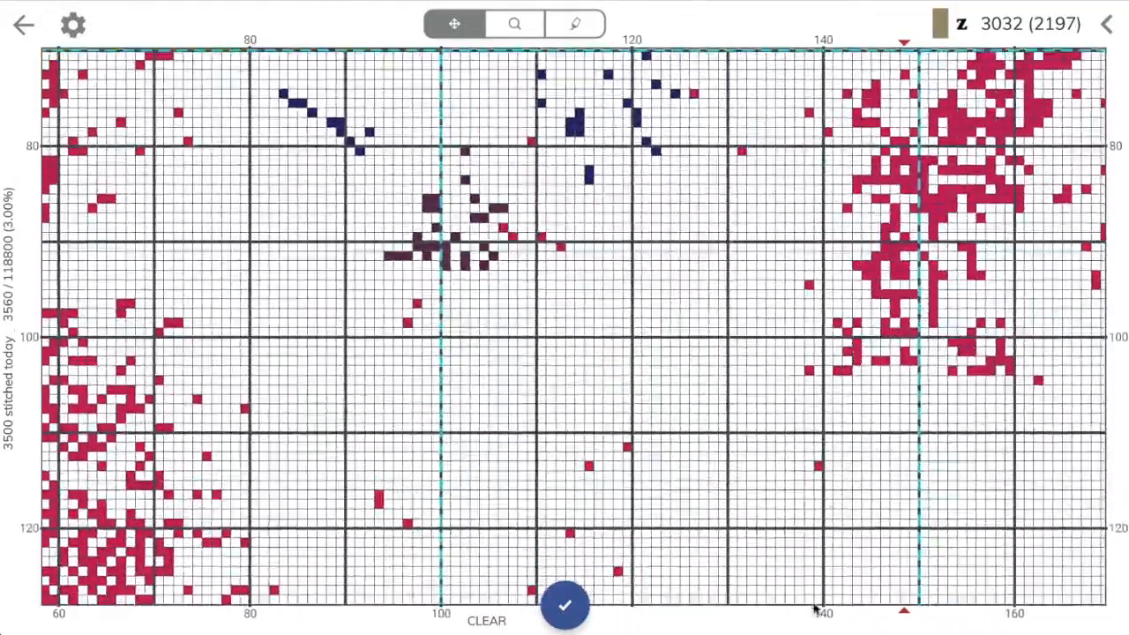
pyautogui.scroll(-5, 816, 609)
pyautogui.scroll(2, 714, 335)
pyautogui.scroll(-1, 714, 459)
pyautogui.scroll(-2, 479, 454)
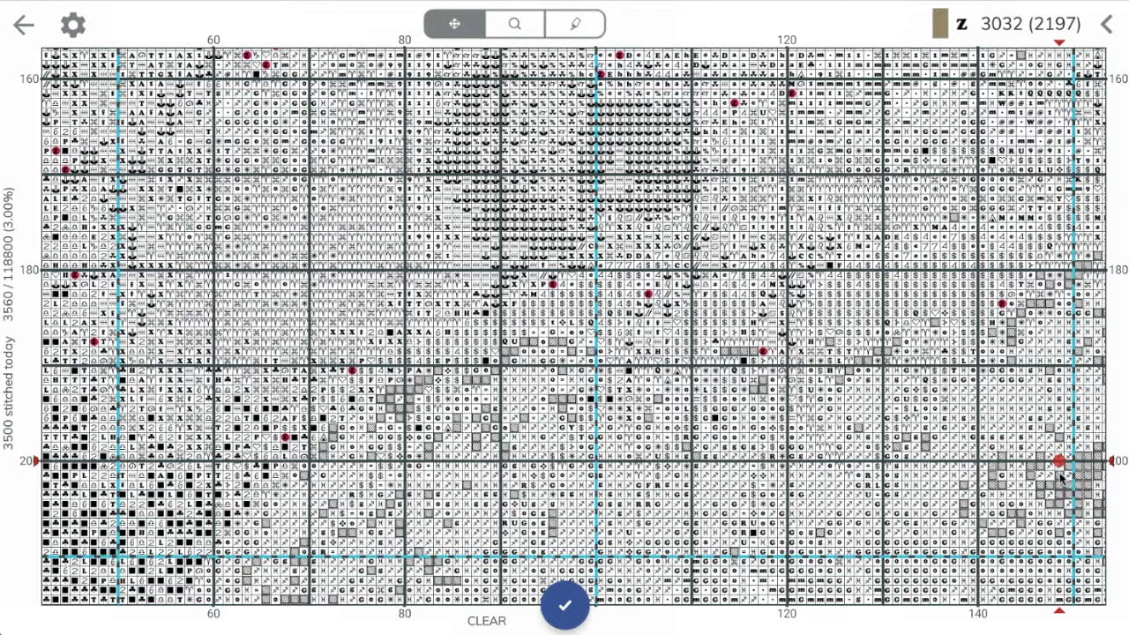
pyautogui.moveTo(1062, 476); pyautogui.dragTo(966, 452)
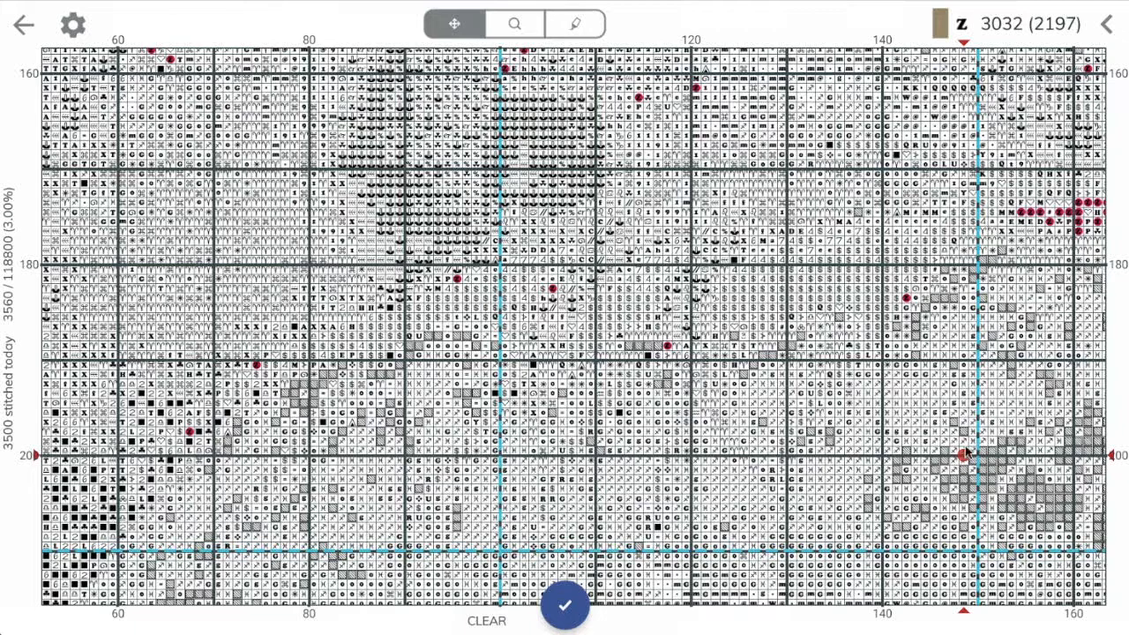
pyautogui.click(73, 30)
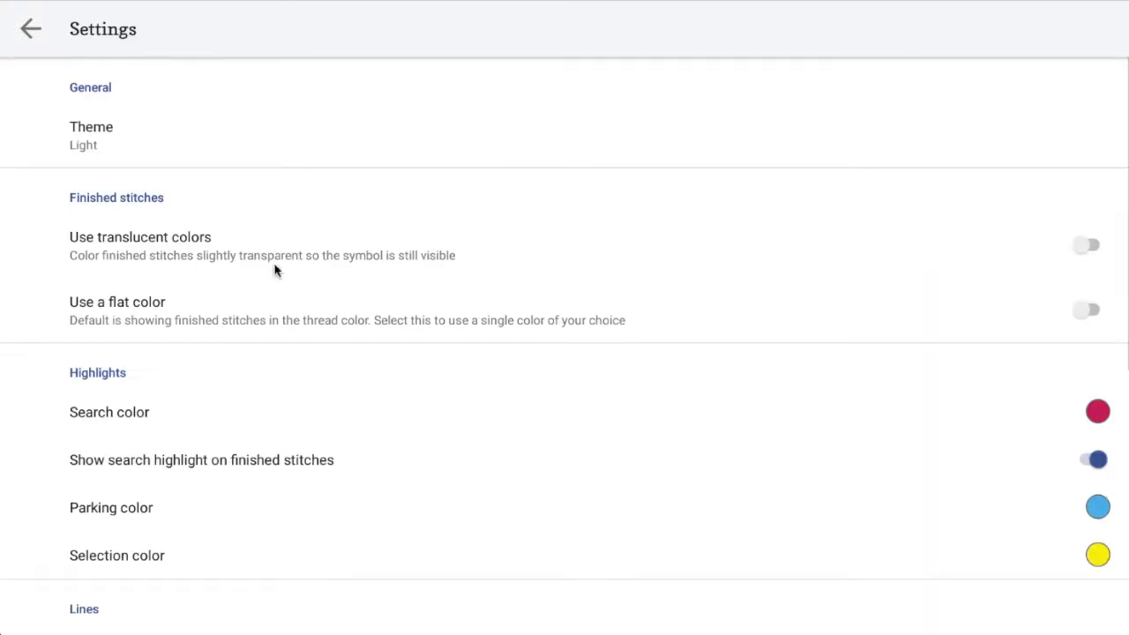
pyautogui.scroll(-1, 655, 512)
pyautogui.scroll(-5, 657, 508)
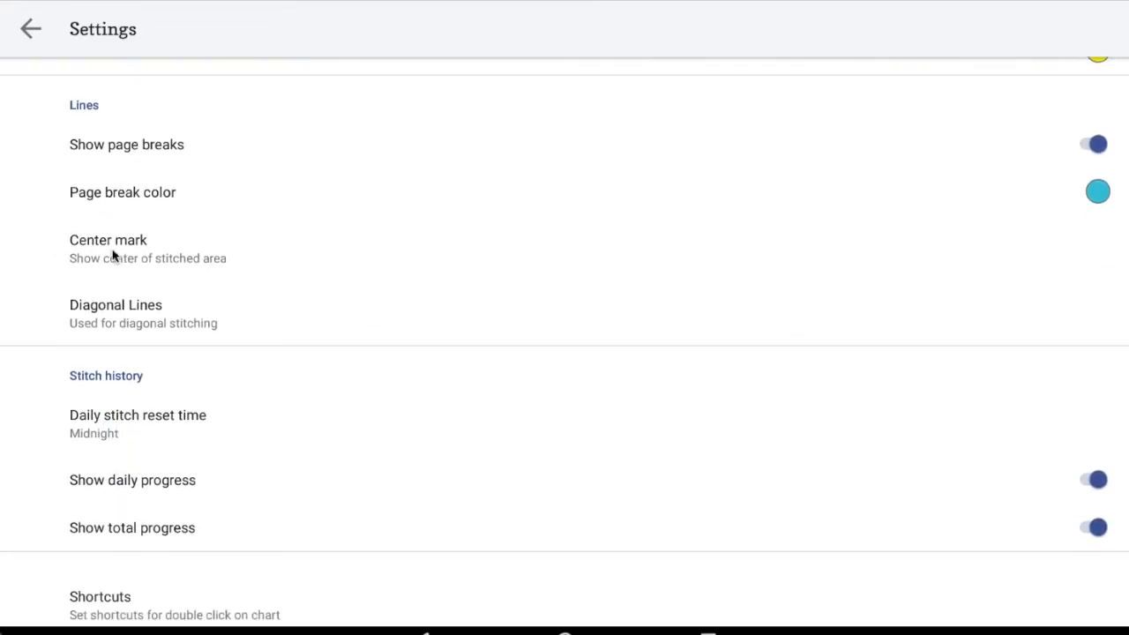
pyautogui.click(112, 251)
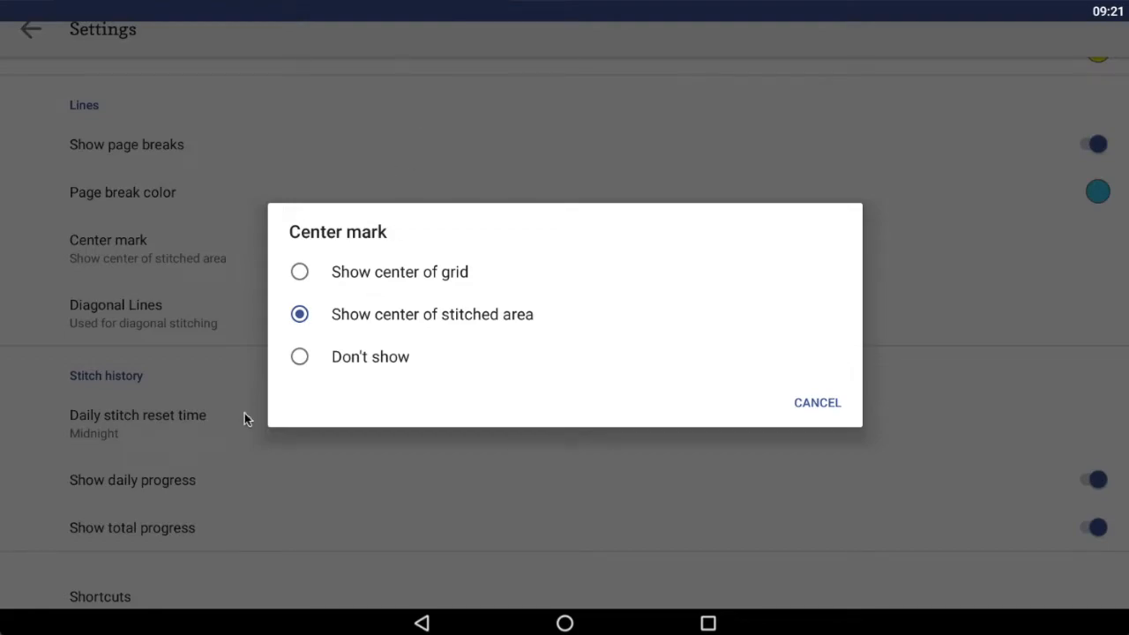
pyautogui.click(818, 404)
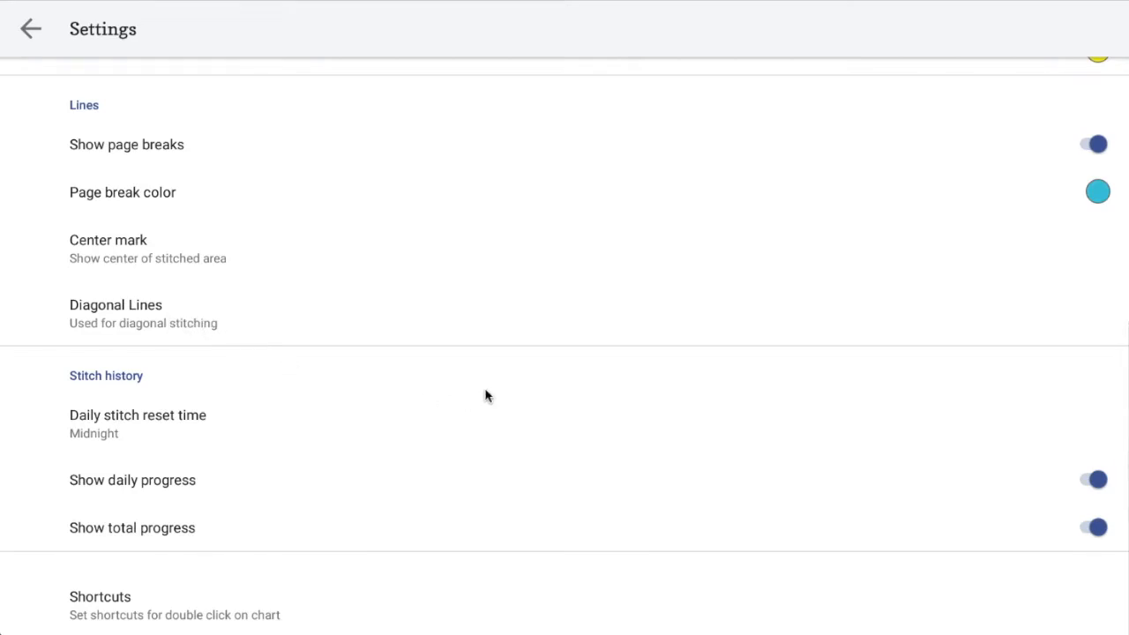
# - Review the daily stitch reset time choices, keep Midnight, and return to the chart
pyautogui.click(122, 425)
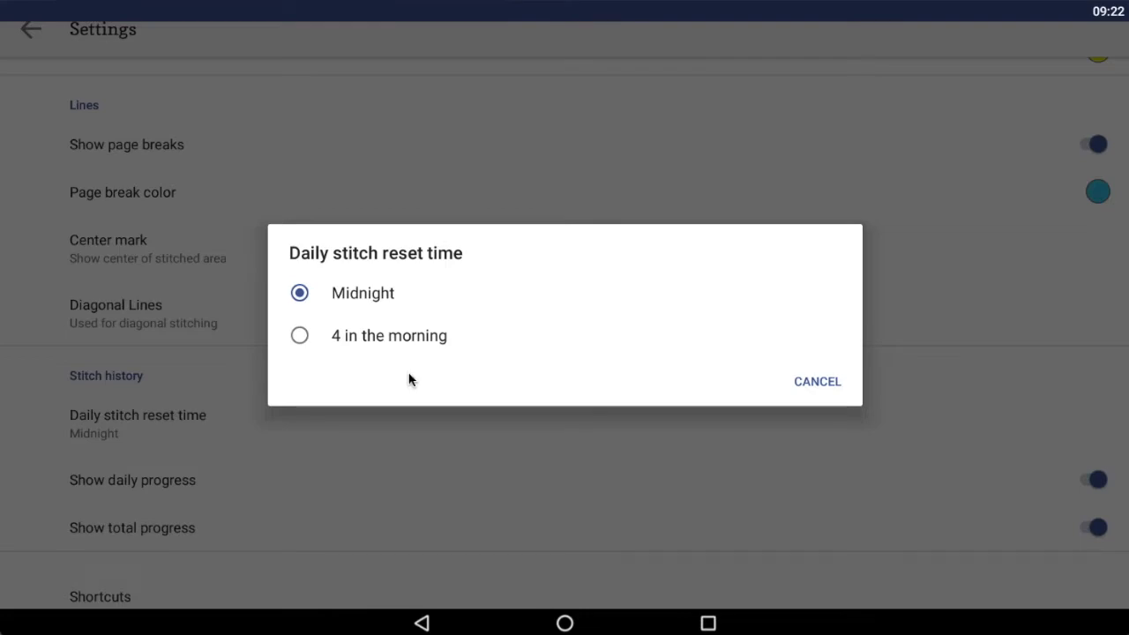
pyautogui.click(804, 389)
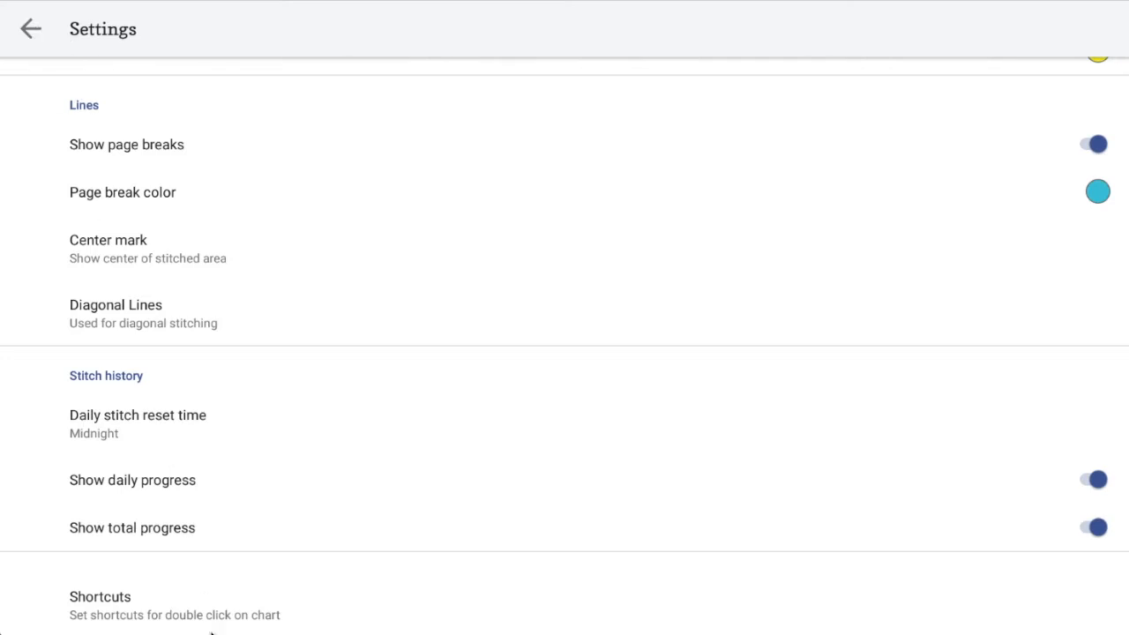
pyautogui.click(34, 41)
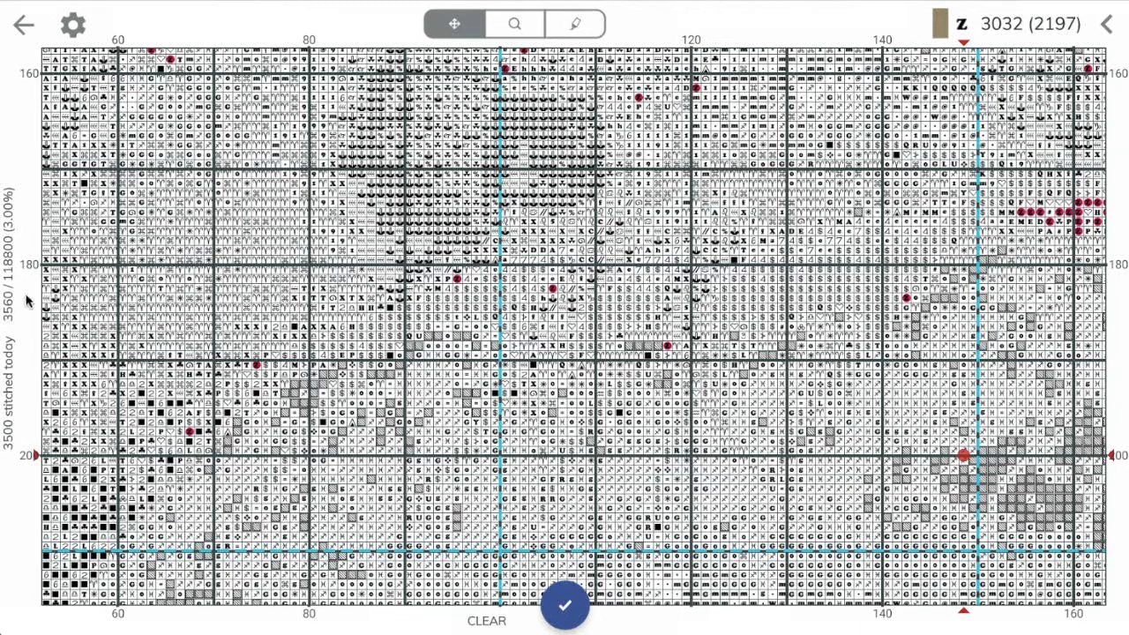
# - Turn off Show daily progress and Show total progress and return to the chart
pyautogui.click(76, 27)
pyautogui.scroll(-1, 458, 467)
pyautogui.scroll(-5, 461, 466)
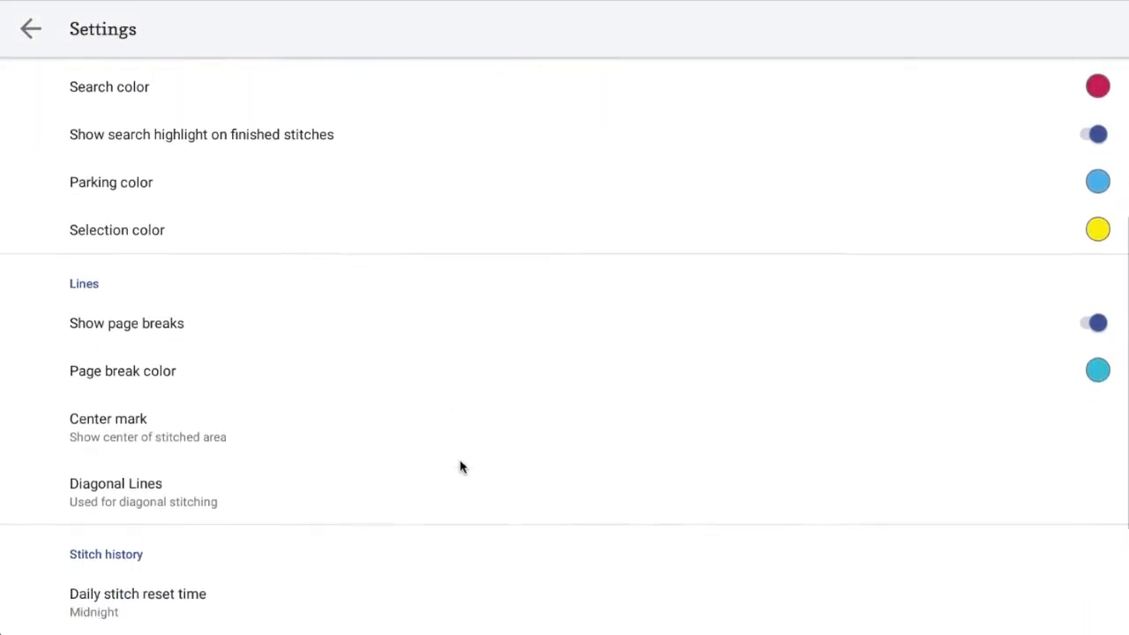
pyautogui.scroll(-3, 460, 466)
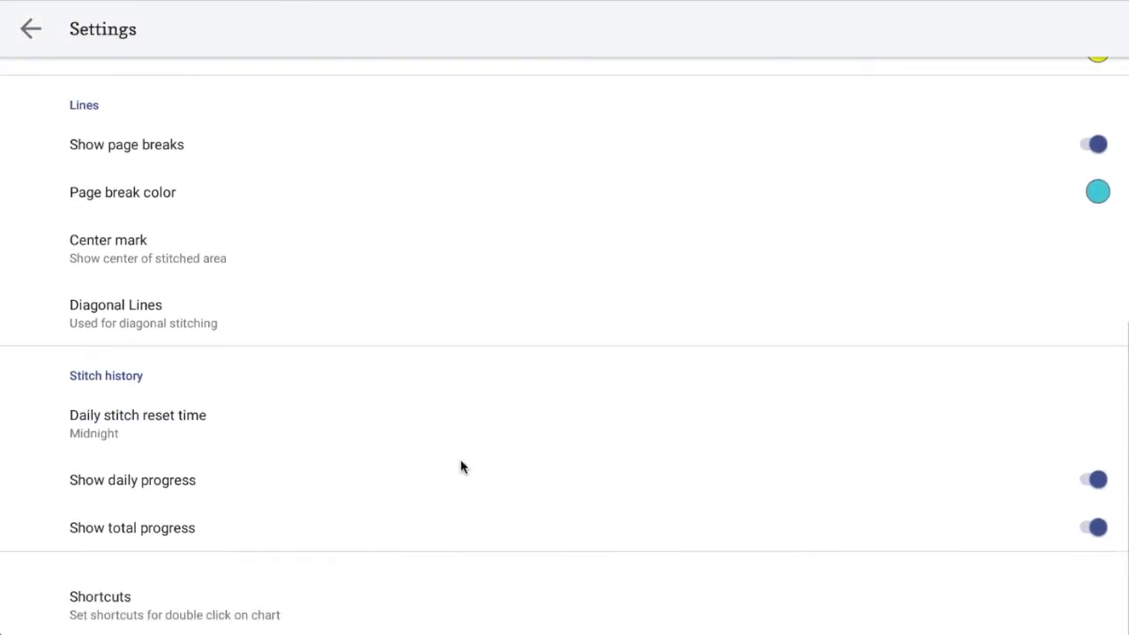
pyautogui.click(1089, 485)
pyautogui.click(1094, 527)
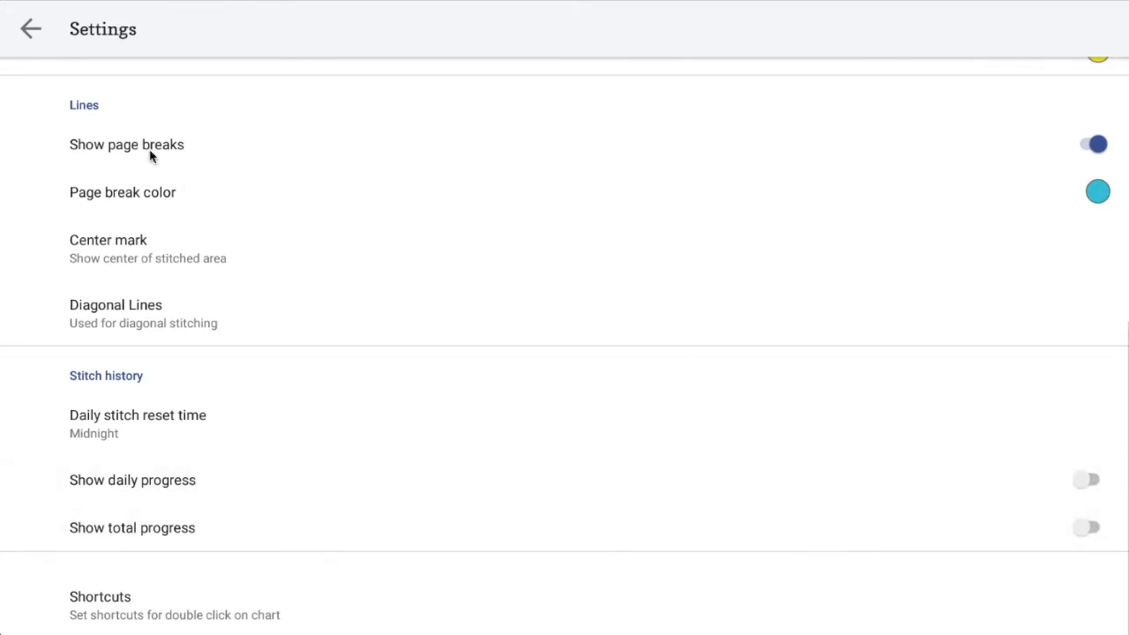
pyautogui.click(30, 32)
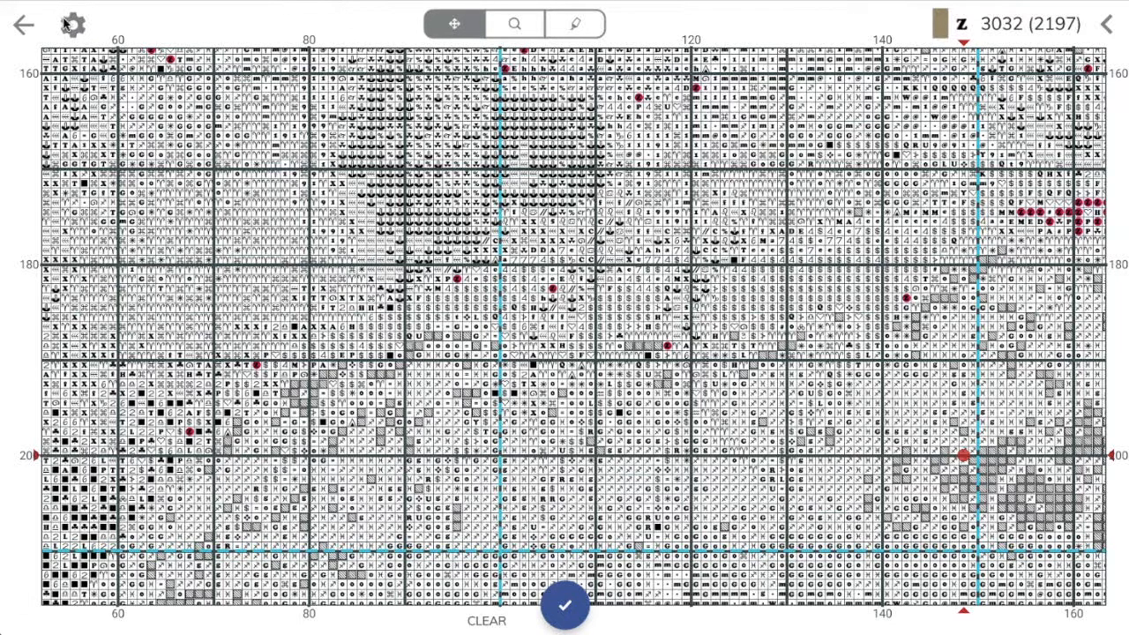
# - Turn Show daily progress and Show total progress back on and return to the chart
pyautogui.click(72, 24)
pyautogui.scroll(-2, 115, 510)
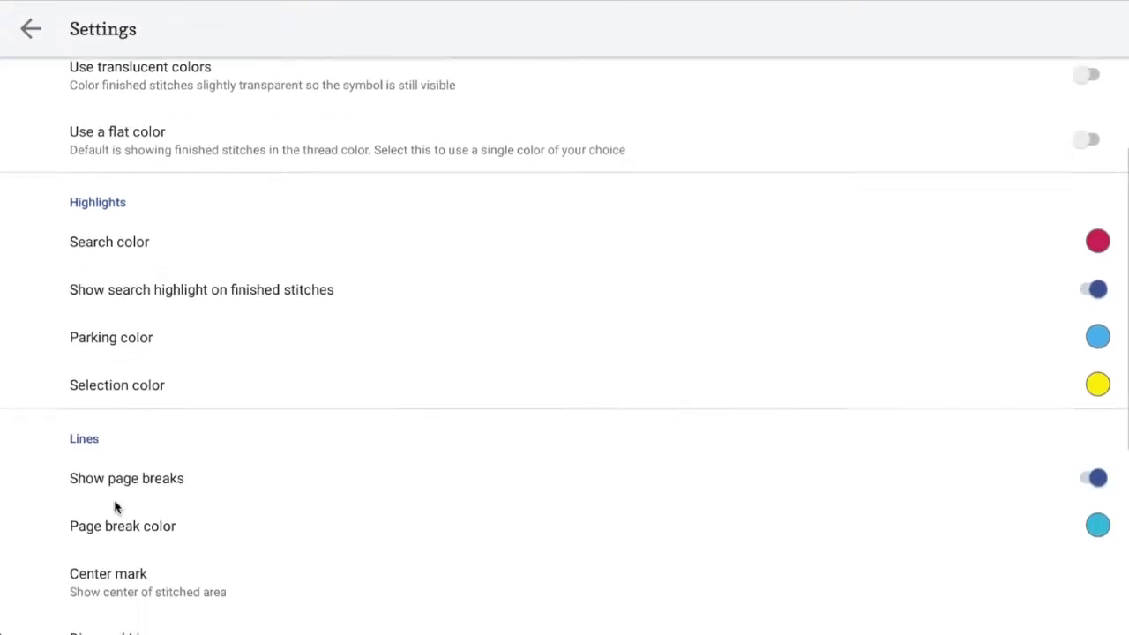
pyautogui.scroll(-3, 114, 505)
pyautogui.scroll(-1, 114, 503)
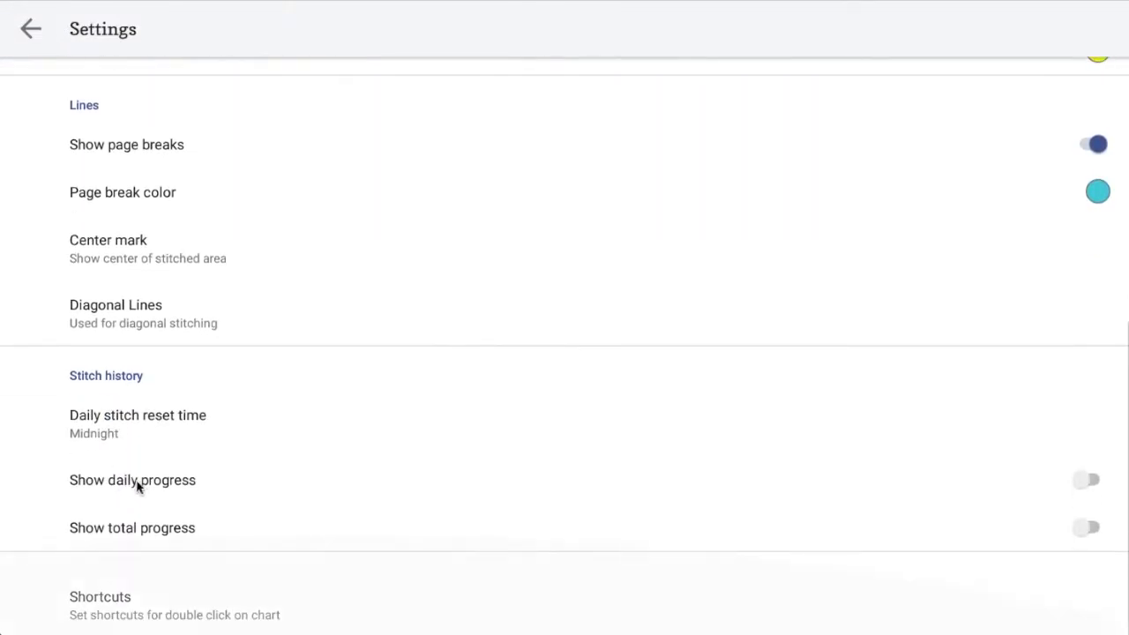
pyautogui.click(1089, 481)
pyautogui.click(1091, 528)
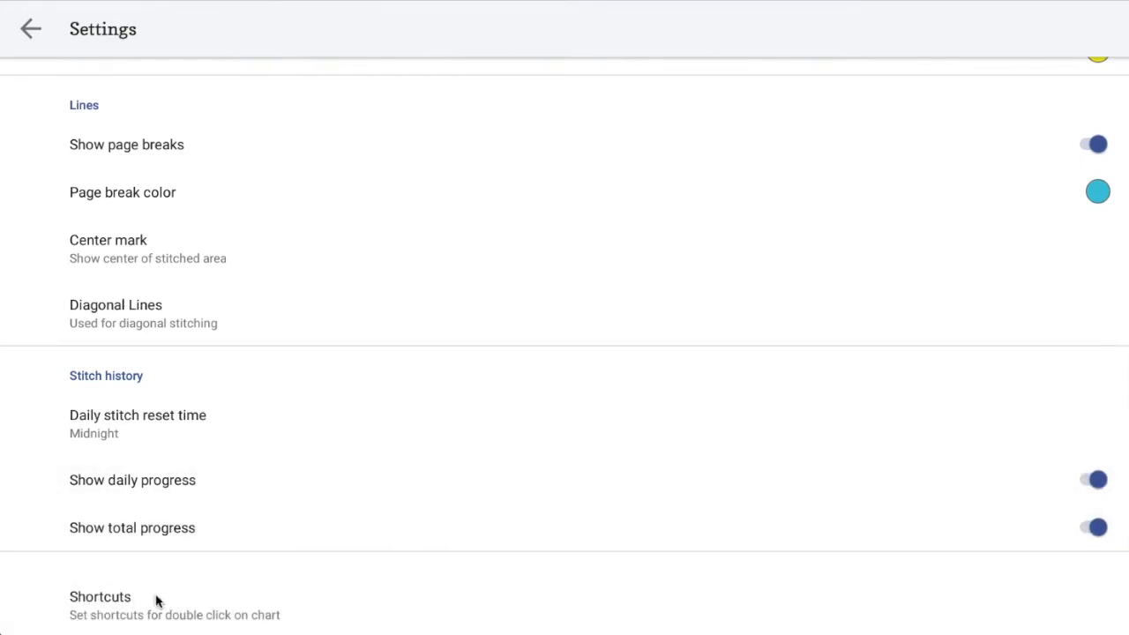
pyautogui.click(31, 30)
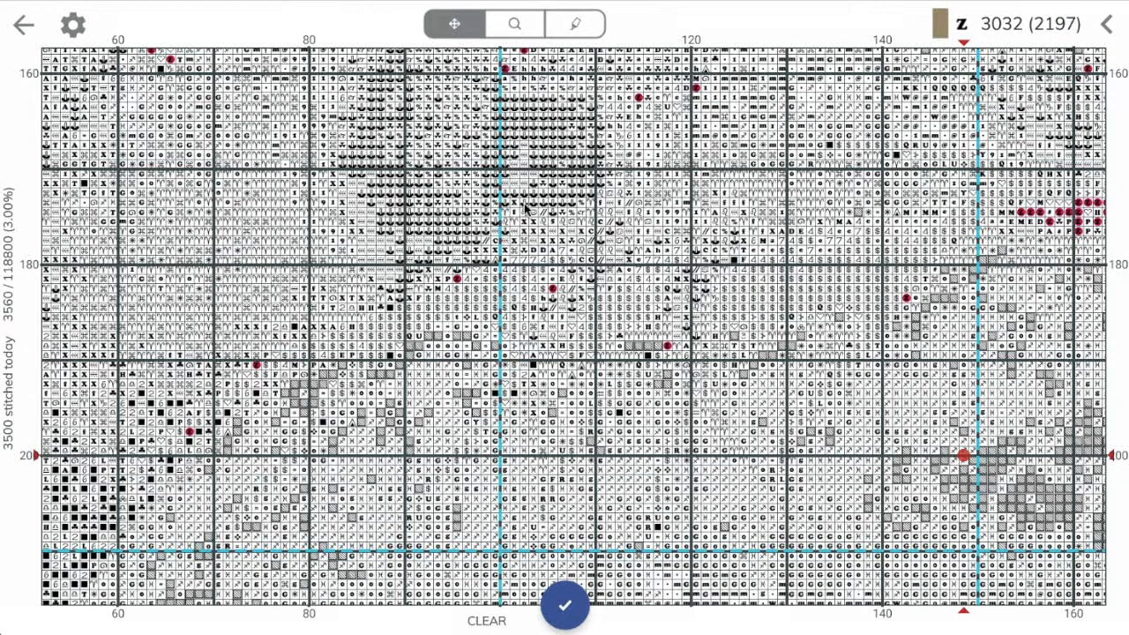